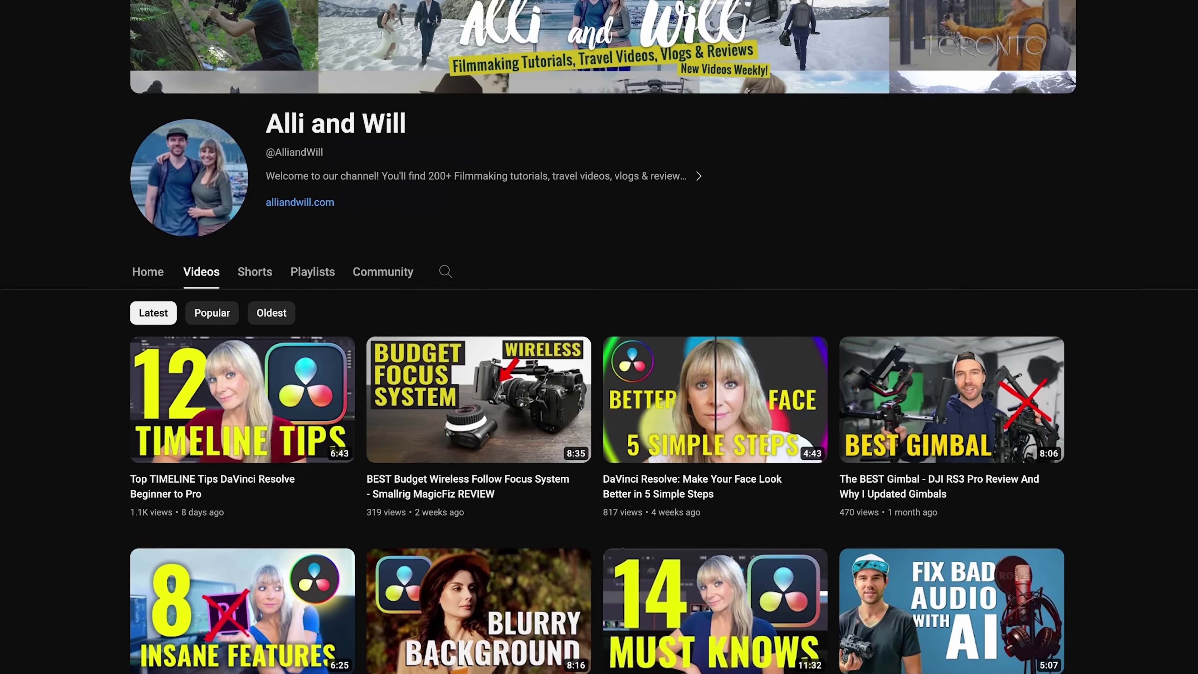
Alt-drag C0199.MP4 right on V1 to make a gapped duplicate, then select each copy.
{"action": "scroll", "coordinate": [599, 336], "scroll_direction": "down", "scroll_amount": 4}
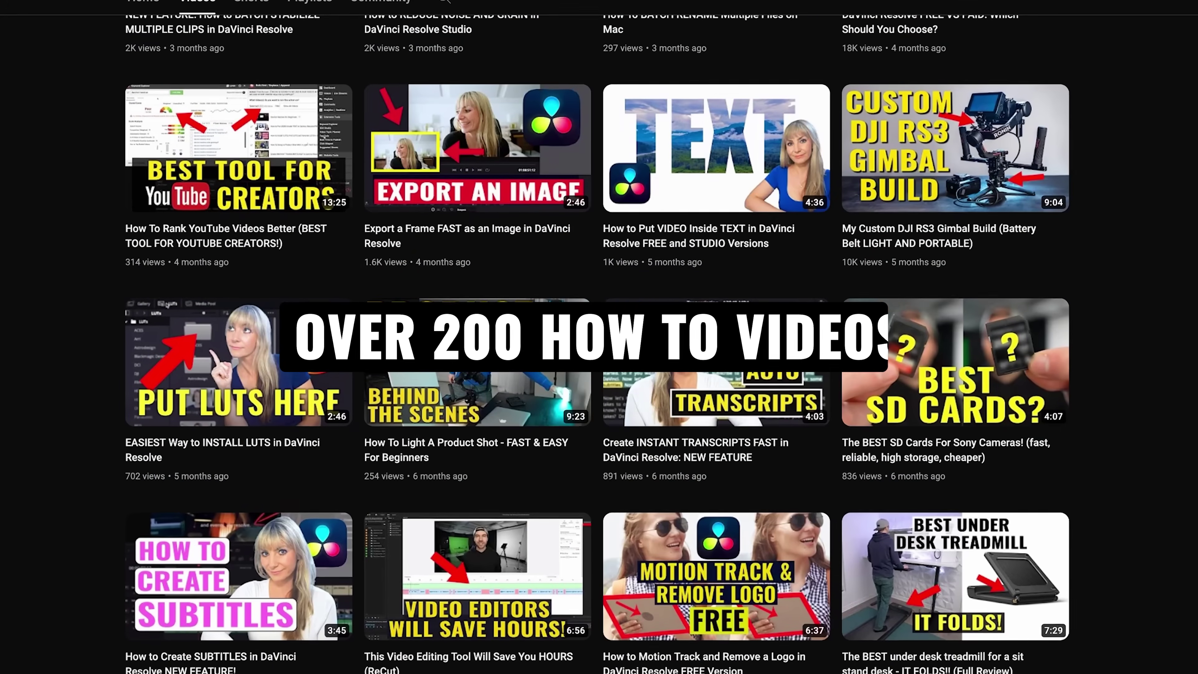
{"action": "scroll", "coordinate": [599, 337], "scroll_direction": "down", "scroll_amount": 15}
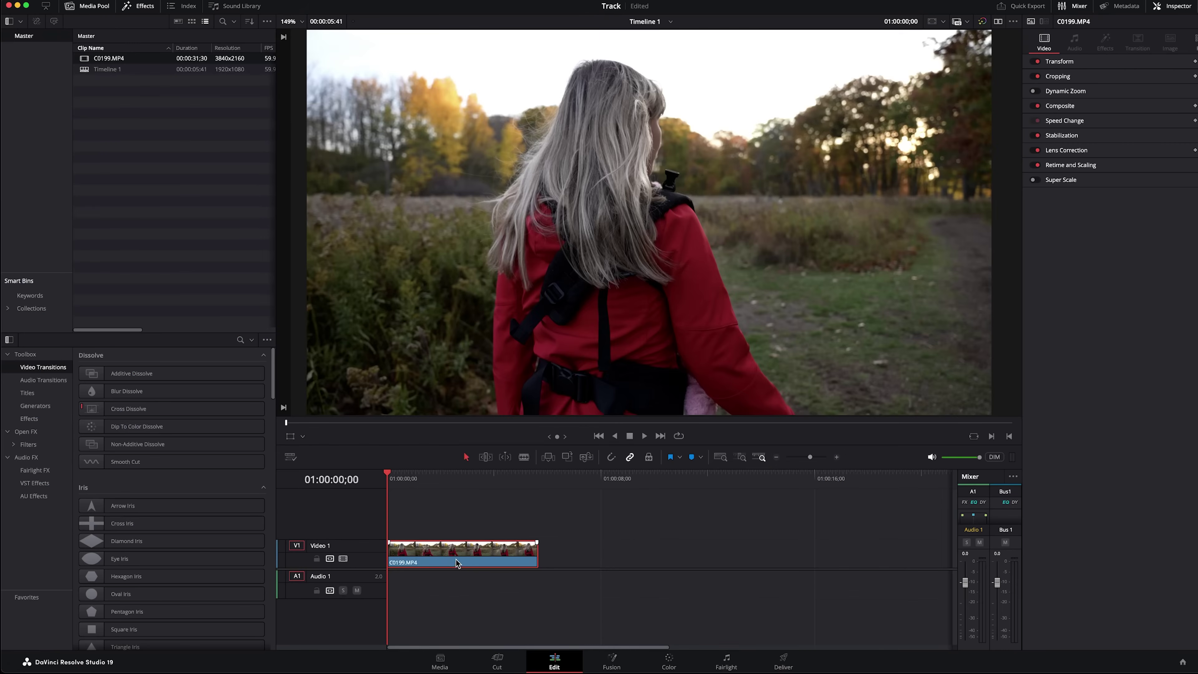
{"action": "left_click_drag", "start_coordinate": [450, 562], "coordinate": [658, 561]}
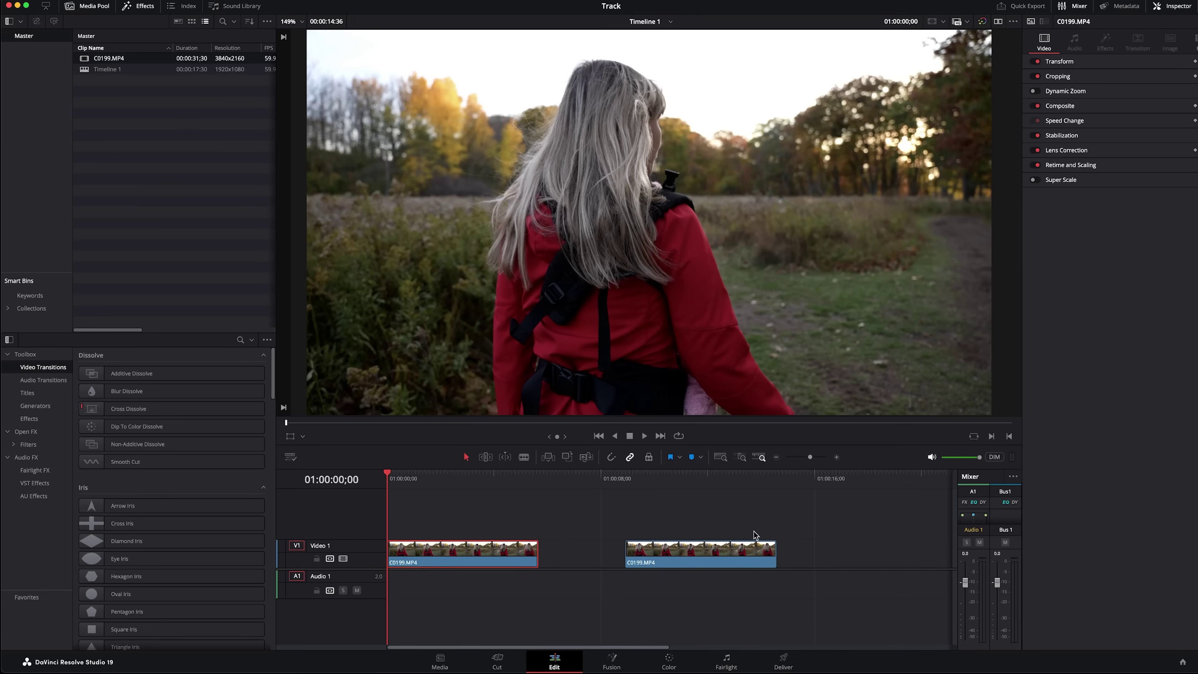
{"action": "left_click", "coordinate": [729, 551]}
{"action": "left_click", "coordinate": [479, 565]}
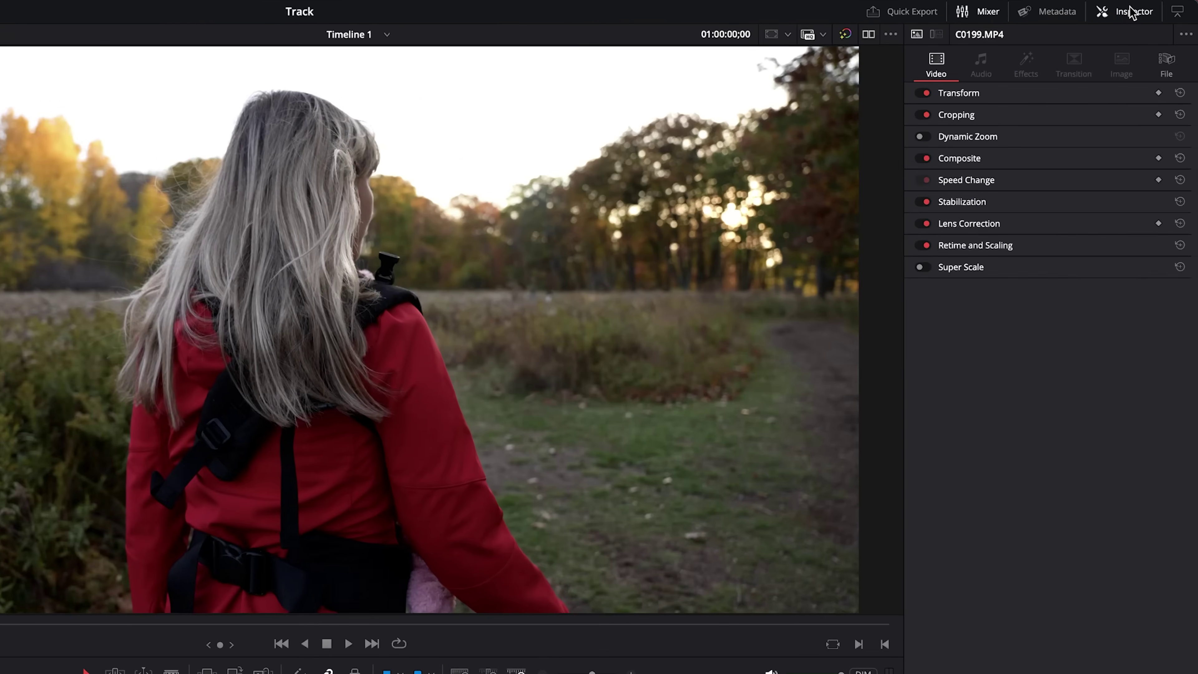
Expand the clip's Stabilization settings in the Inspector and keep Mode on Perspective.
{"action": "left_click", "coordinate": [1174, 8]}
{"action": "left_click", "coordinate": [1129, 13]}
{"action": "left_click", "coordinate": [958, 201]}
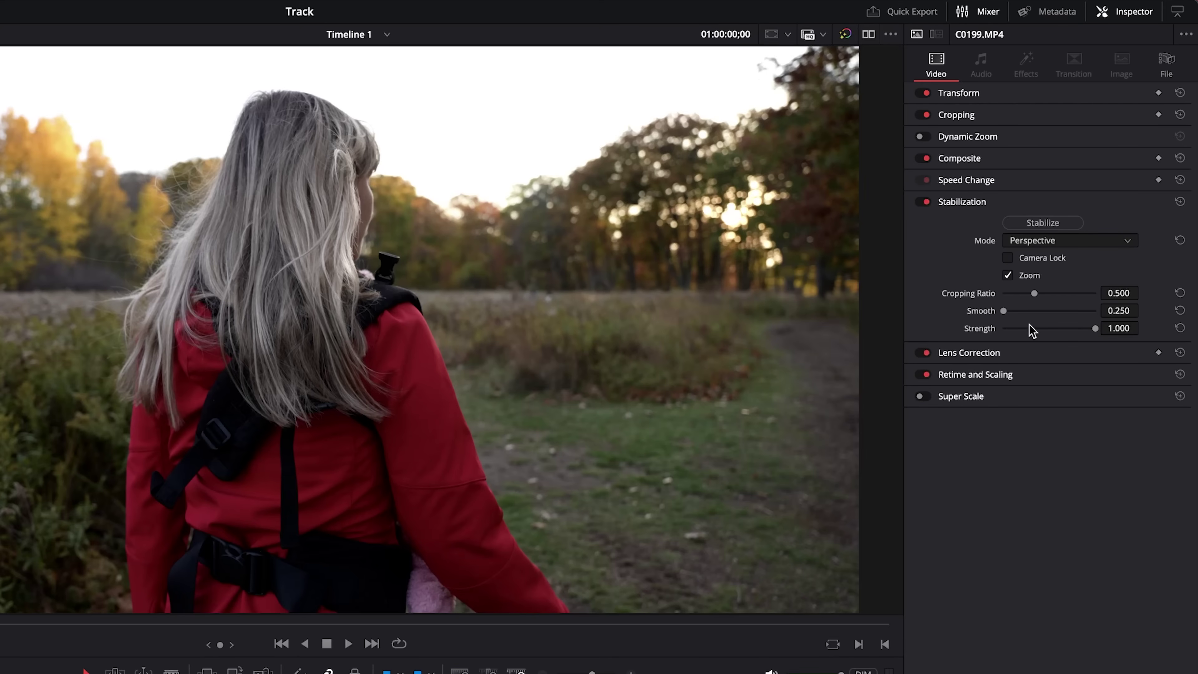
{"action": "left_click", "coordinate": [1031, 243]}
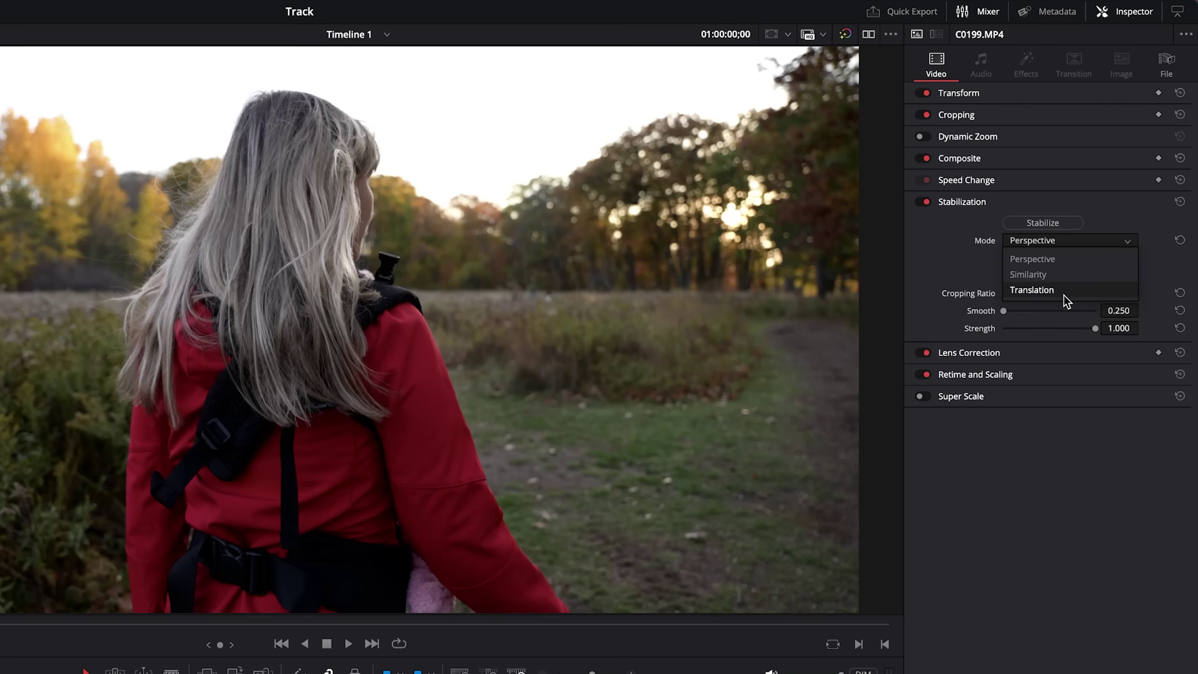
{"action": "left_click", "coordinate": [1056, 259]}
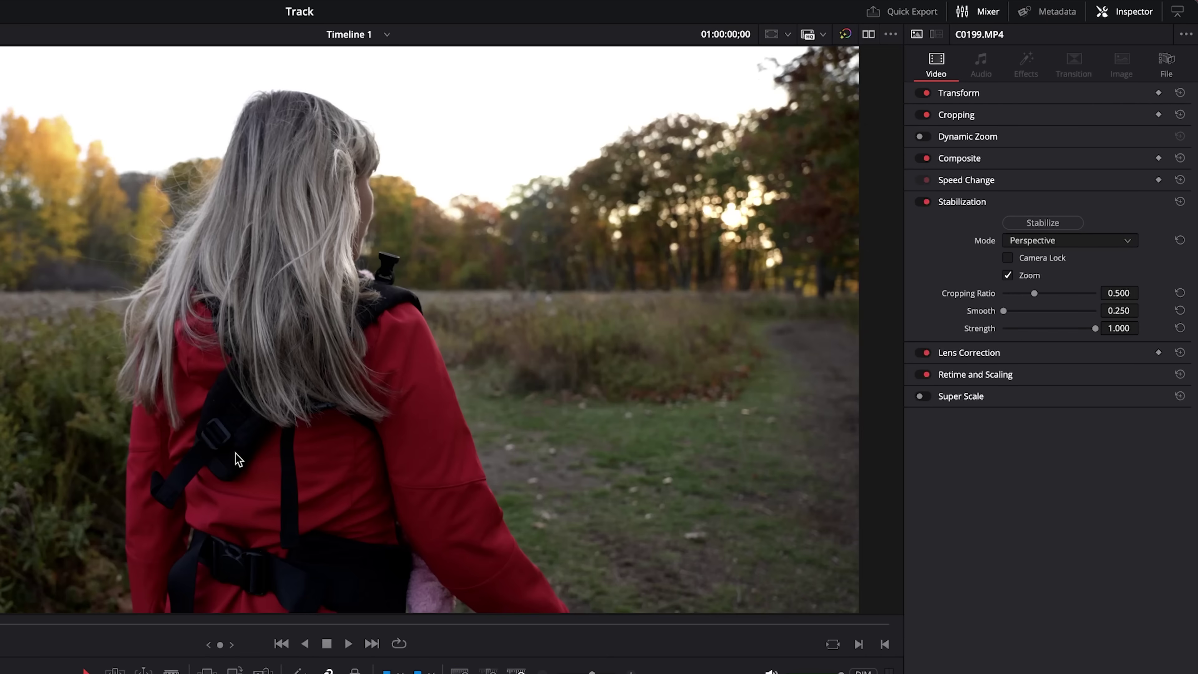
Play the shaky clip, stop it, and return to the start.
{"action": "key", "text": "space"}
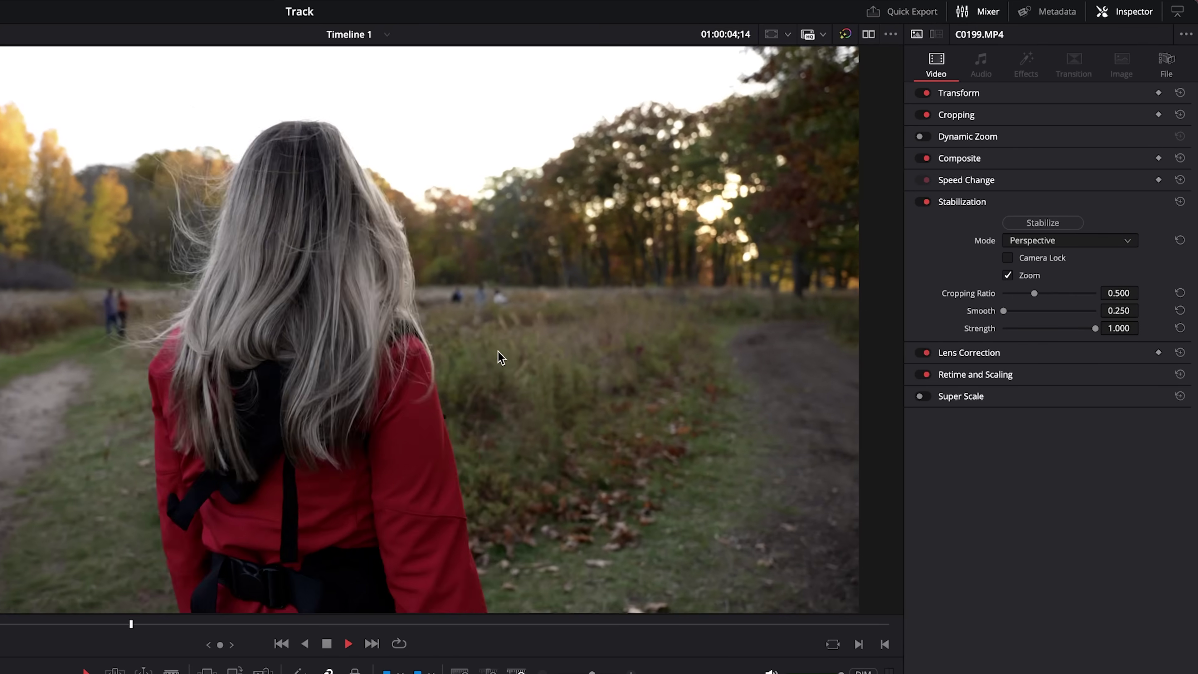
{"action": "key", "text": "space"}
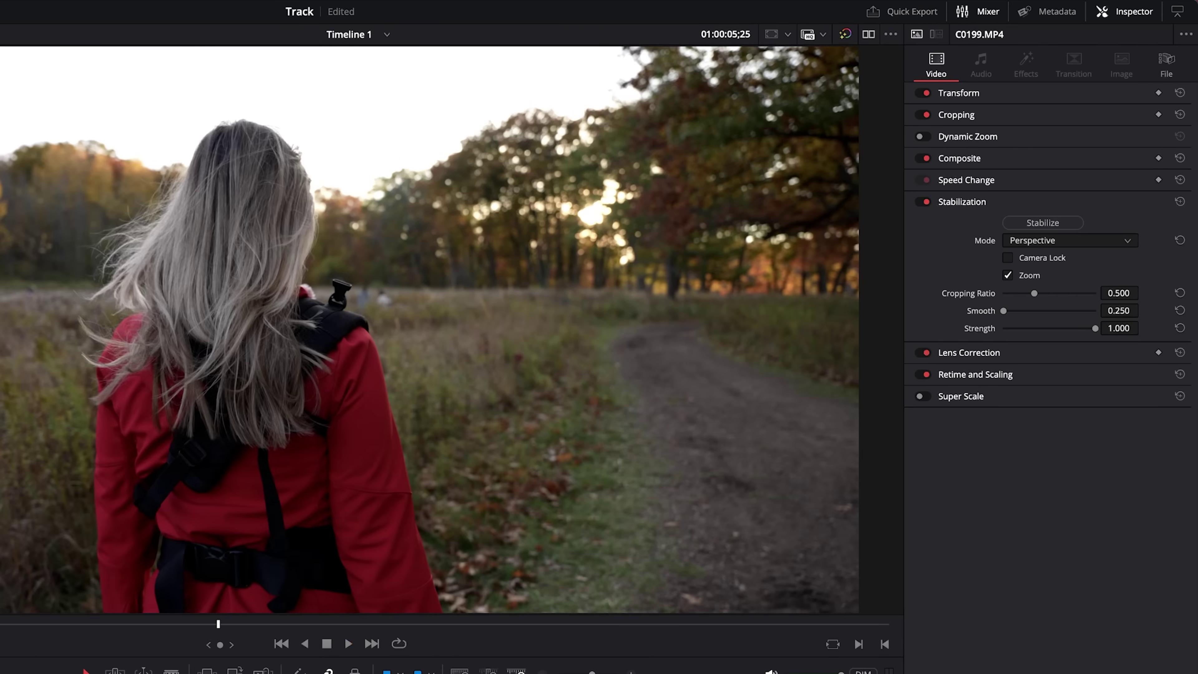
{"action": "key", "text": "Home"}
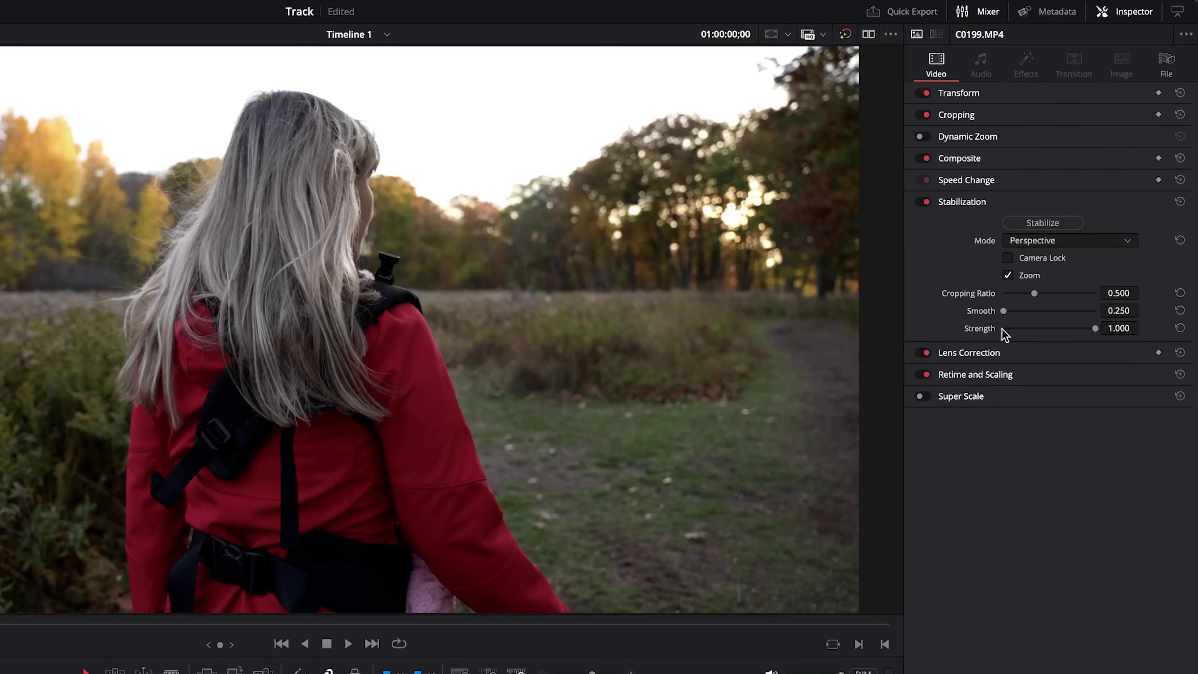
Raise Smooth to 1.000, run Stabilize, and play the result back from the start.
{"action": "left_click_drag", "start_coordinate": [1002, 310], "coordinate": [1093, 317]}
{"action": "left_click", "coordinate": [1040, 223]}
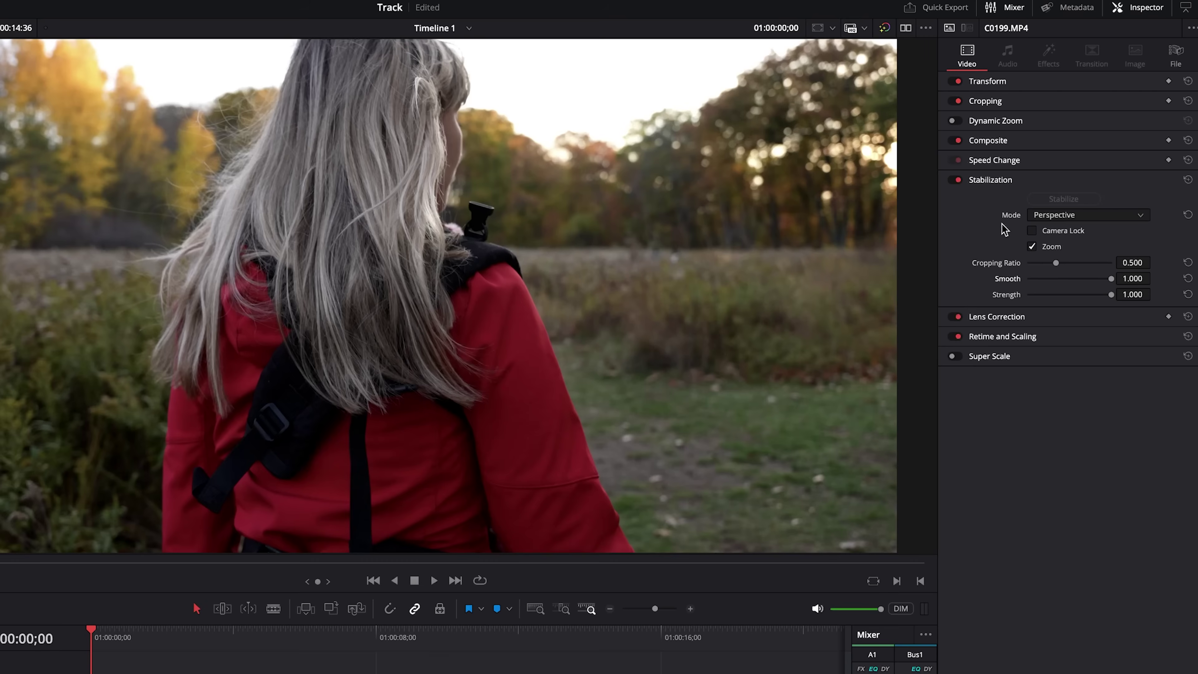
{"action": "key", "text": "space"}
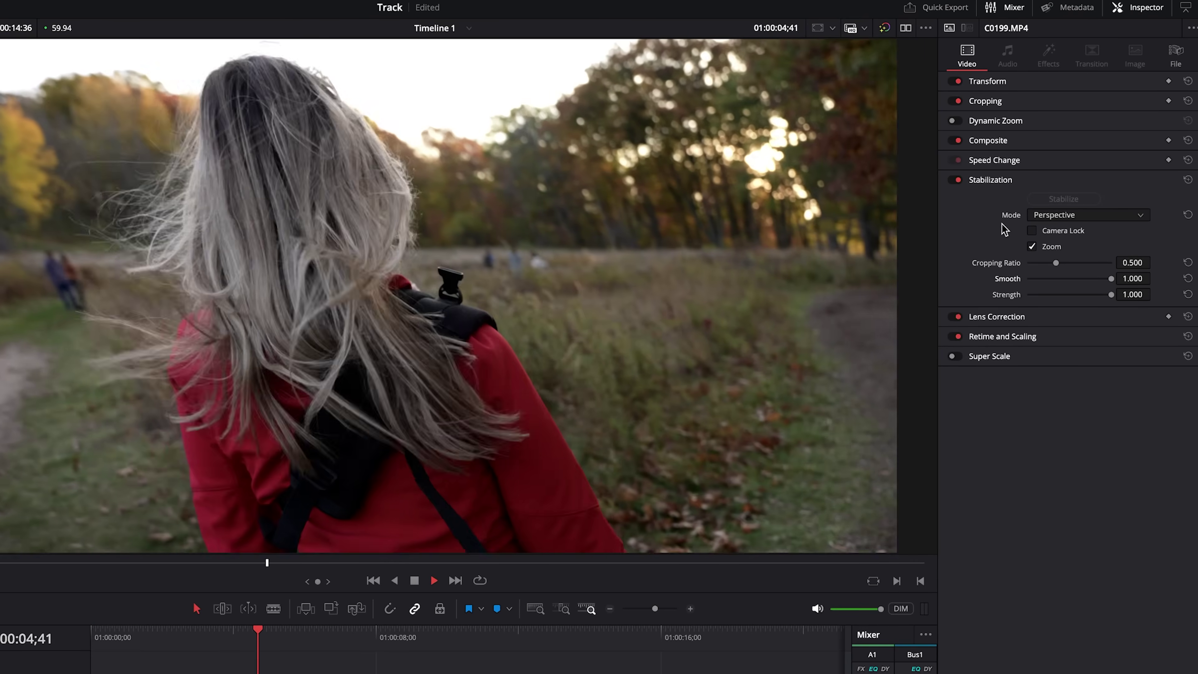
{"action": "key", "text": "space"}
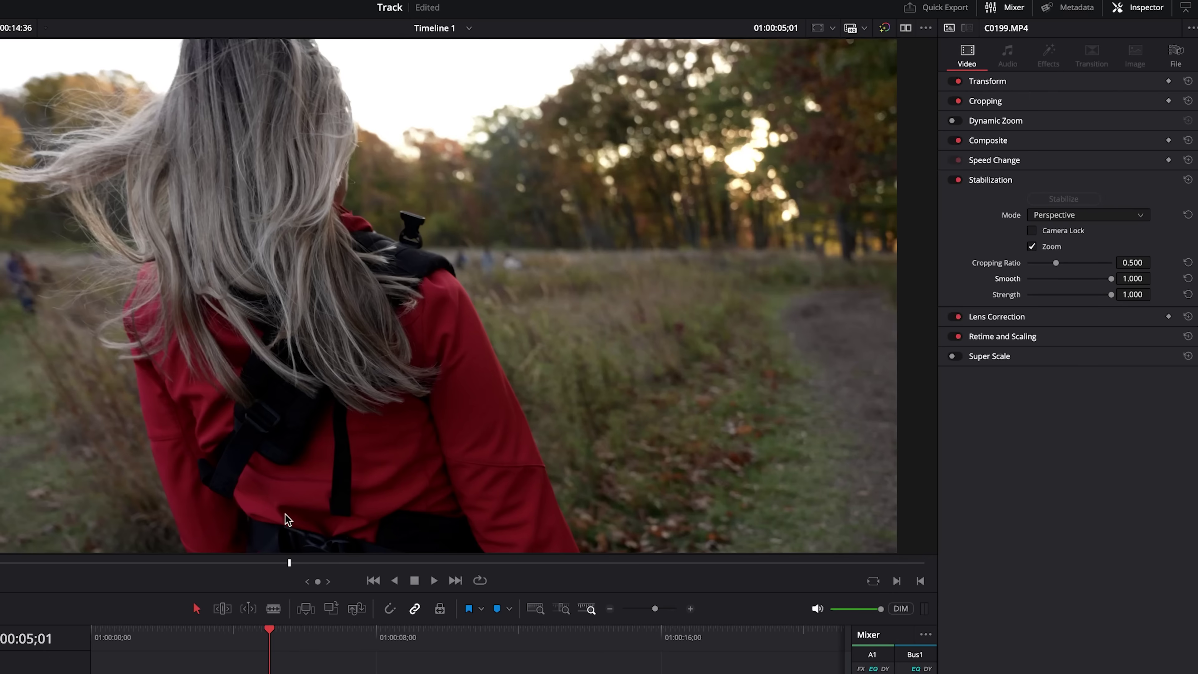
{"action": "left_click_drag", "start_coordinate": [266, 633], "coordinate": [54, 651]}
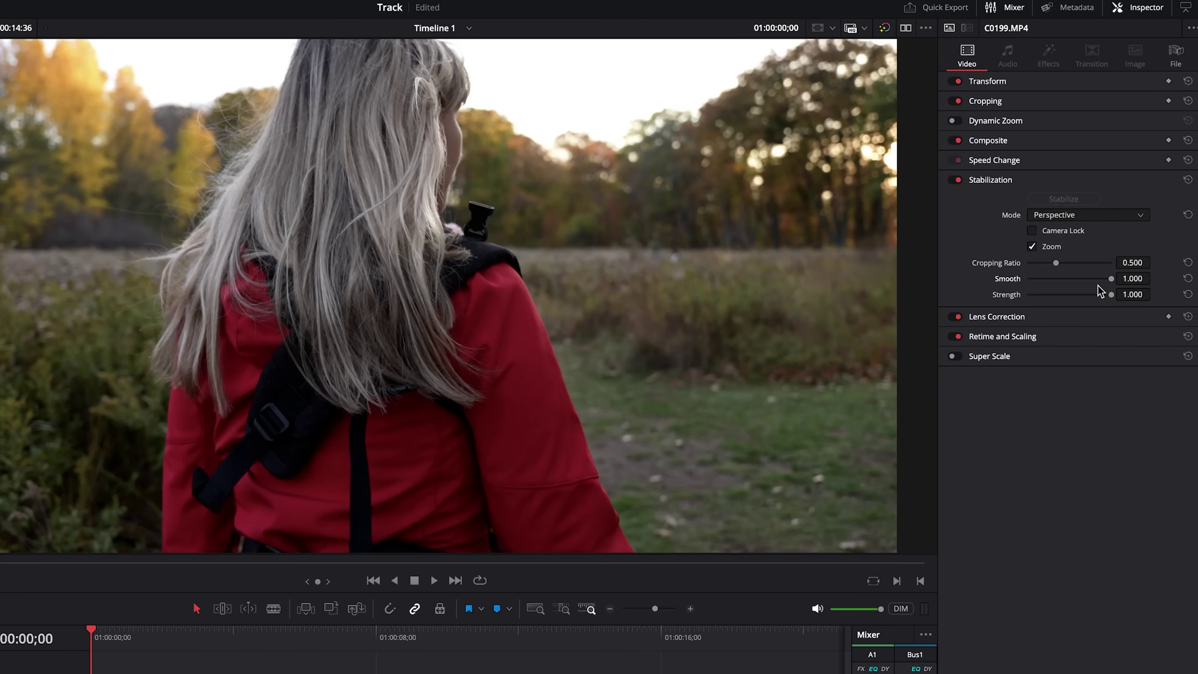
Lower Smooth to 0.382, re-run Stabilize, and play the result.
{"action": "left_click_drag", "start_coordinate": [1111, 279], "coordinate": [1042, 279]}
{"action": "left_click", "coordinate": [1070, 200]}
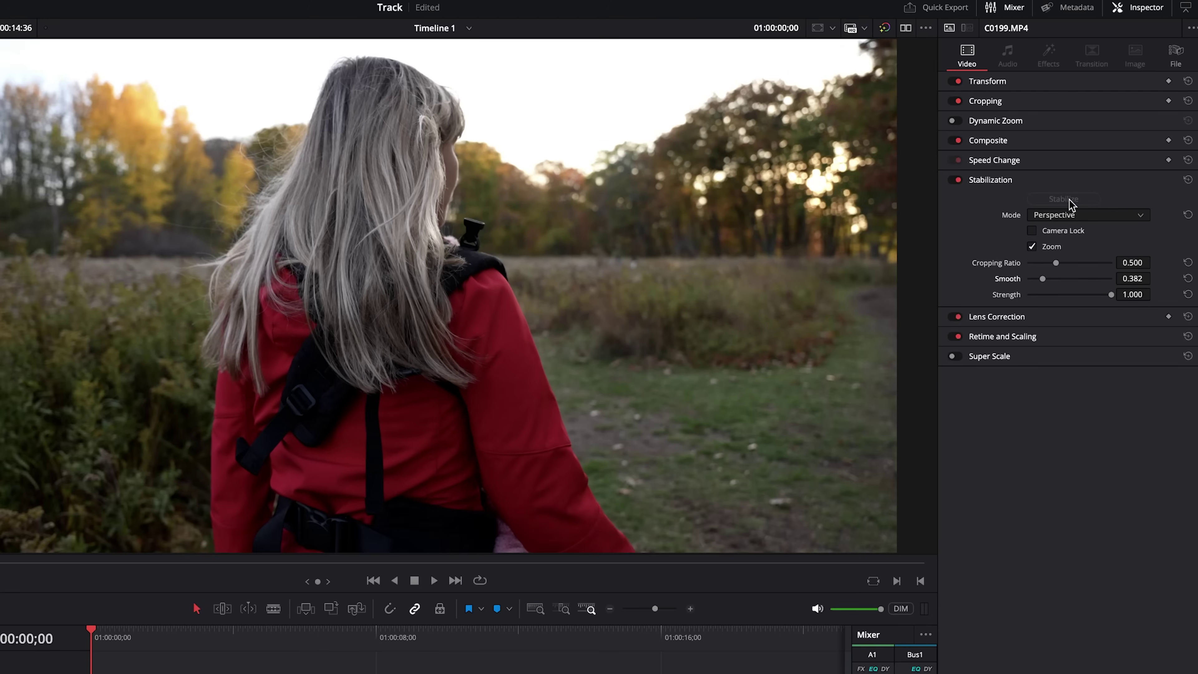
{"action": "key", "text": "space"}
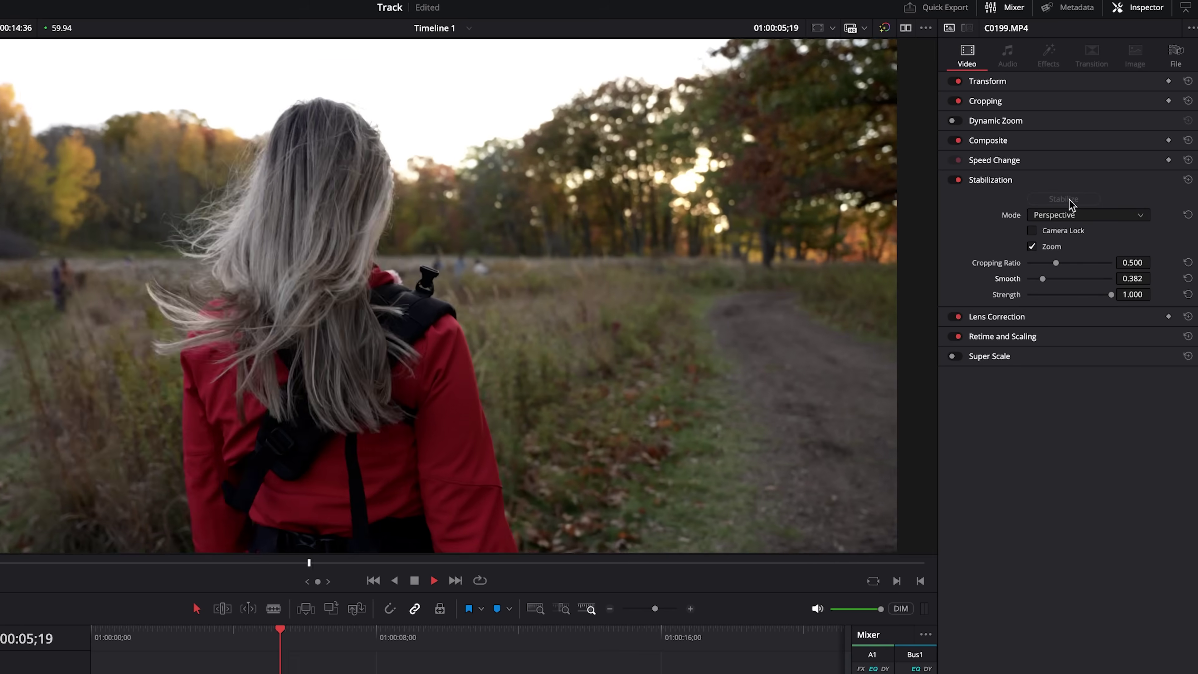
{"action": "key", "text": "space"}
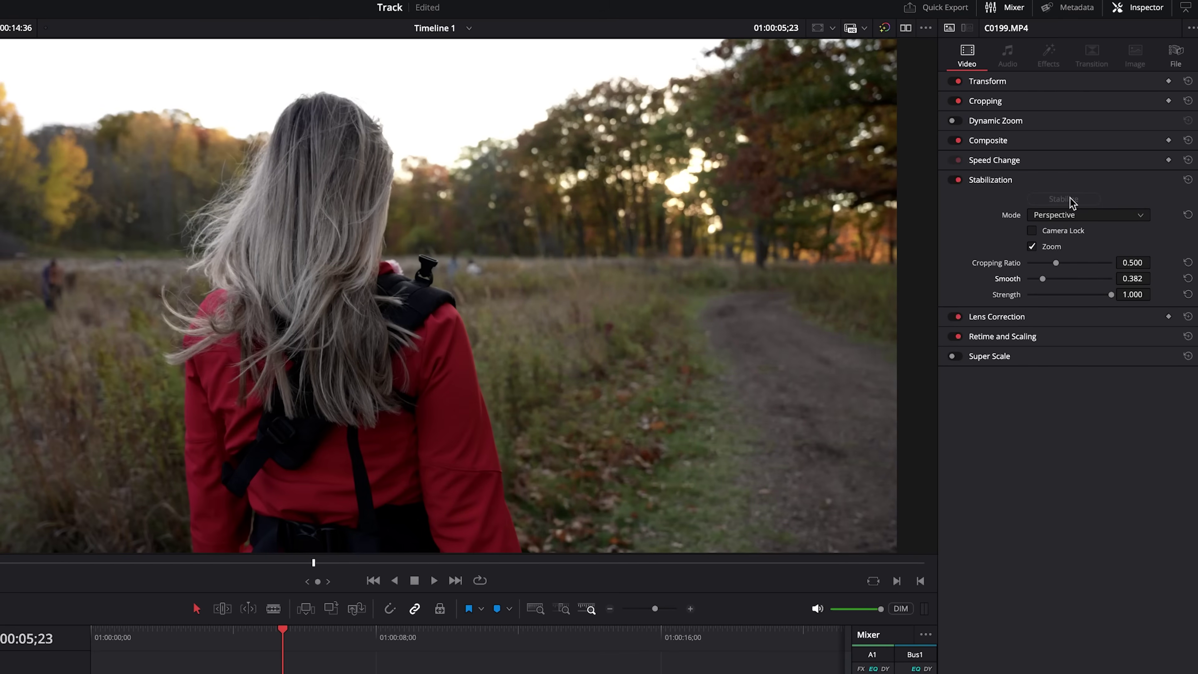
Replay the gentler-stabilized clip from the start and stop near the beginning.
{"action": "left_click", "coordinate": [138, 637]}
{"action": "key", "text": "Home"}
{"action": "key", "text": "space"}
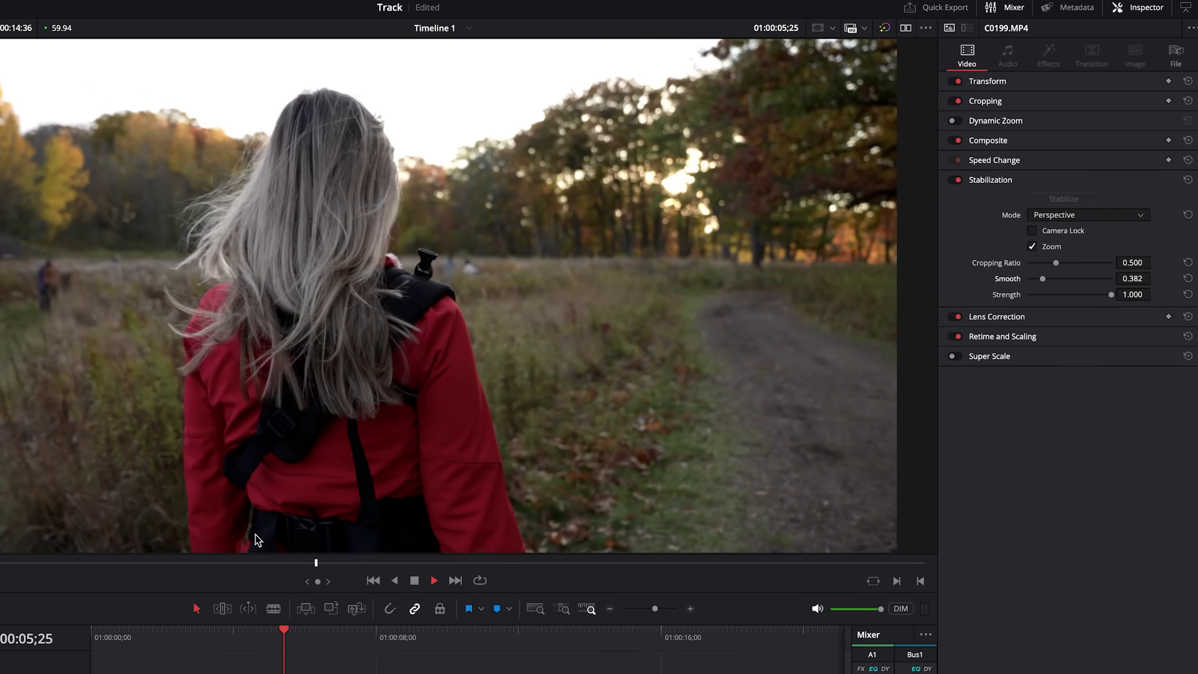
{"action": "left_click", "coordinate": [104, 630]}
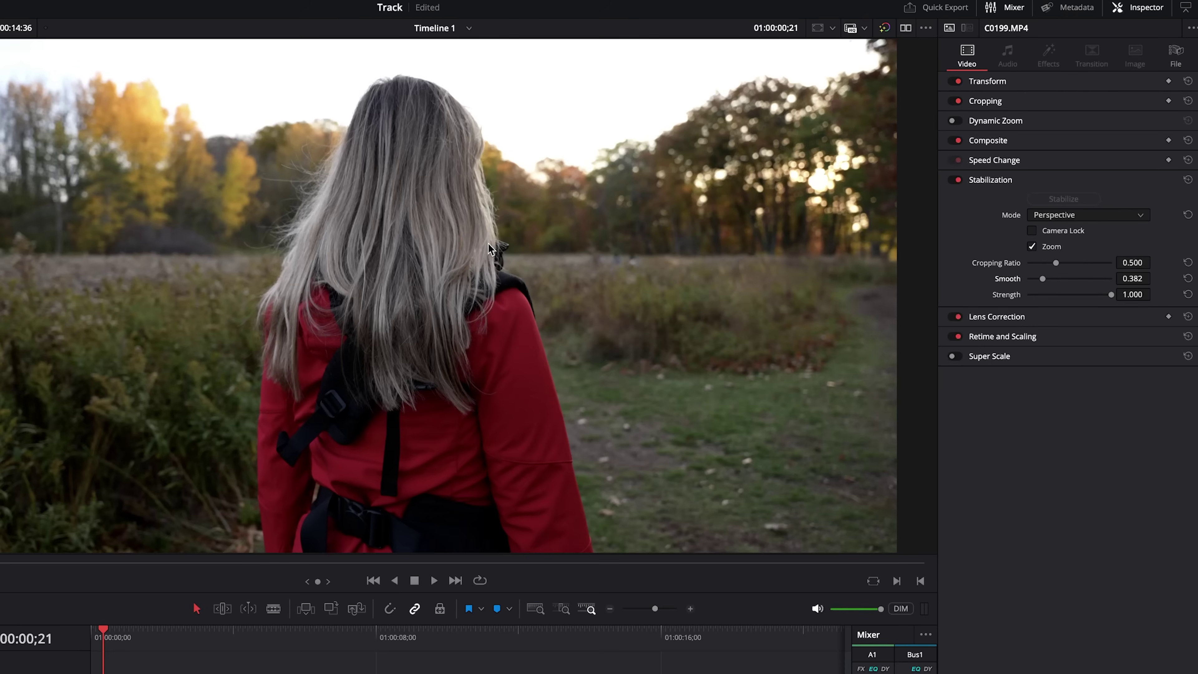
Return Smooth to 0.250, re-run Perspective Stabilize, and play the clip to check it.
{"action": "left_click_drag", "start_coordinate": [1042, 279], "coordinate": [1003, 288]}
{"action": "left_click", "coordinate": [1063, 199]}
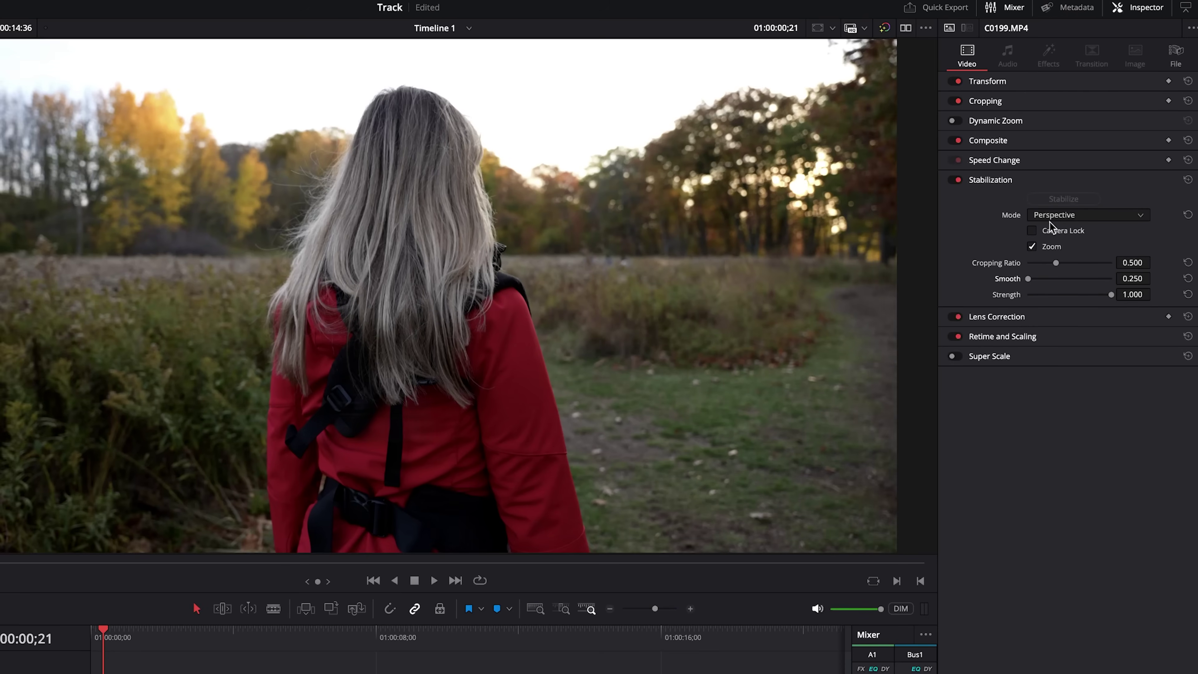
{"action": "key", "text": "space"}
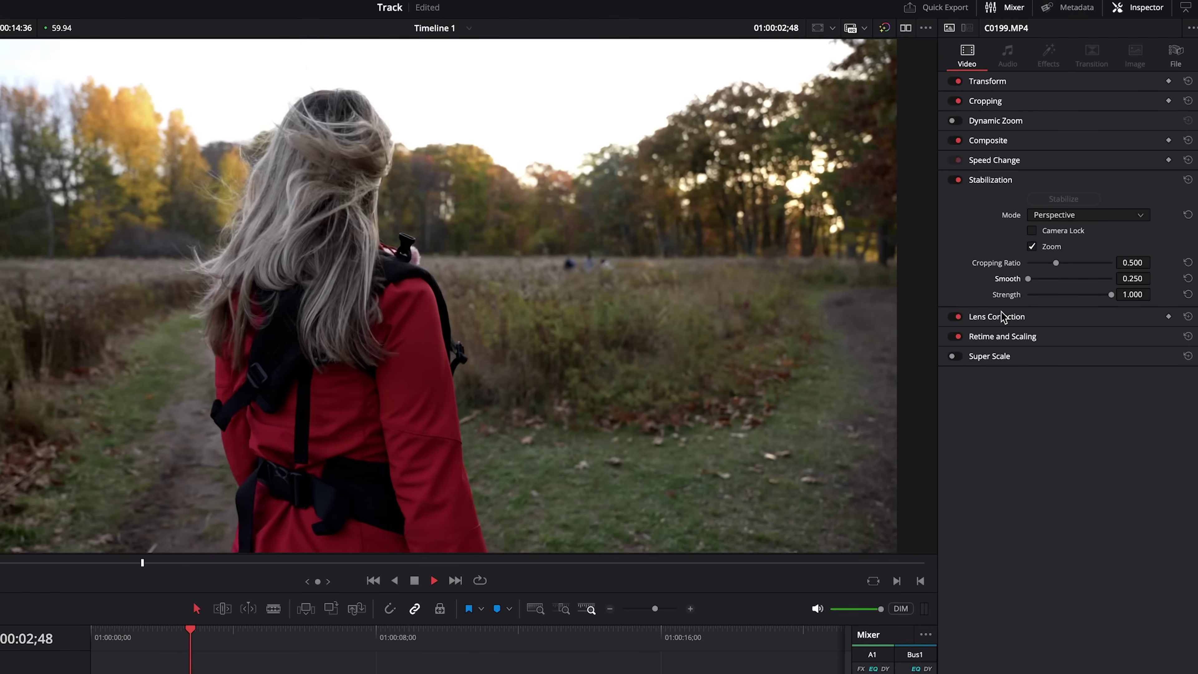
{"action": "key", "text": "space"}
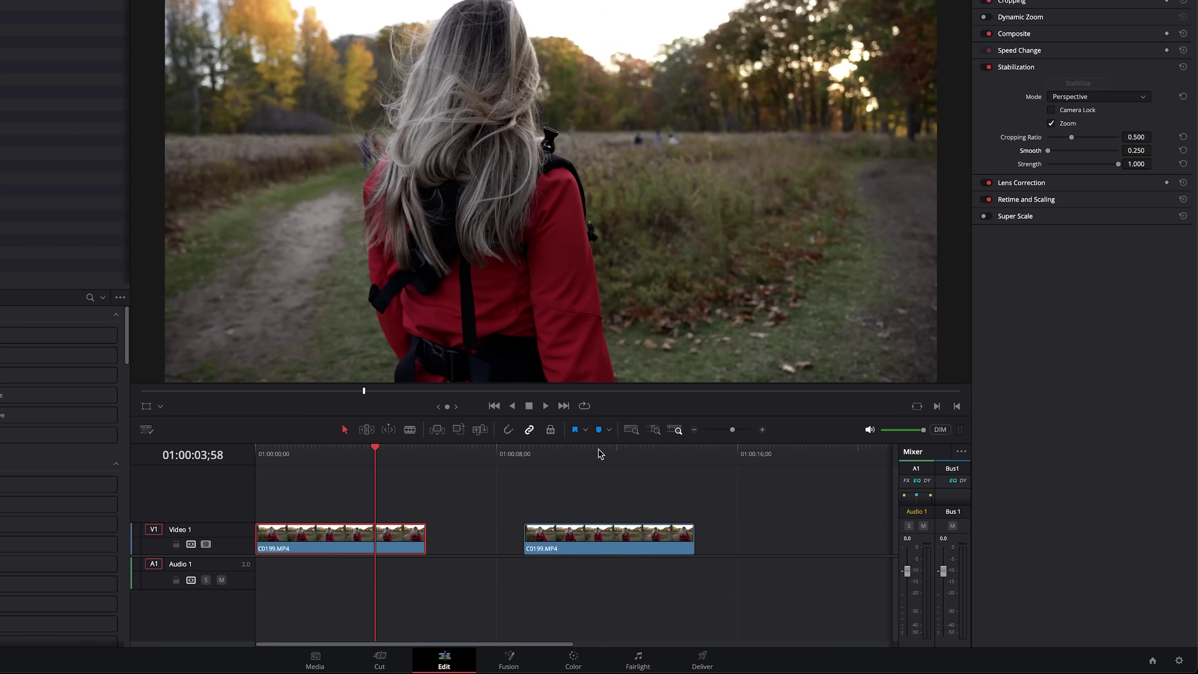
Select the second C0199.MP4 copy and switch off its Stabilization in the Inspector.
{"action": "left_click", "coordinate": [599, 454]}
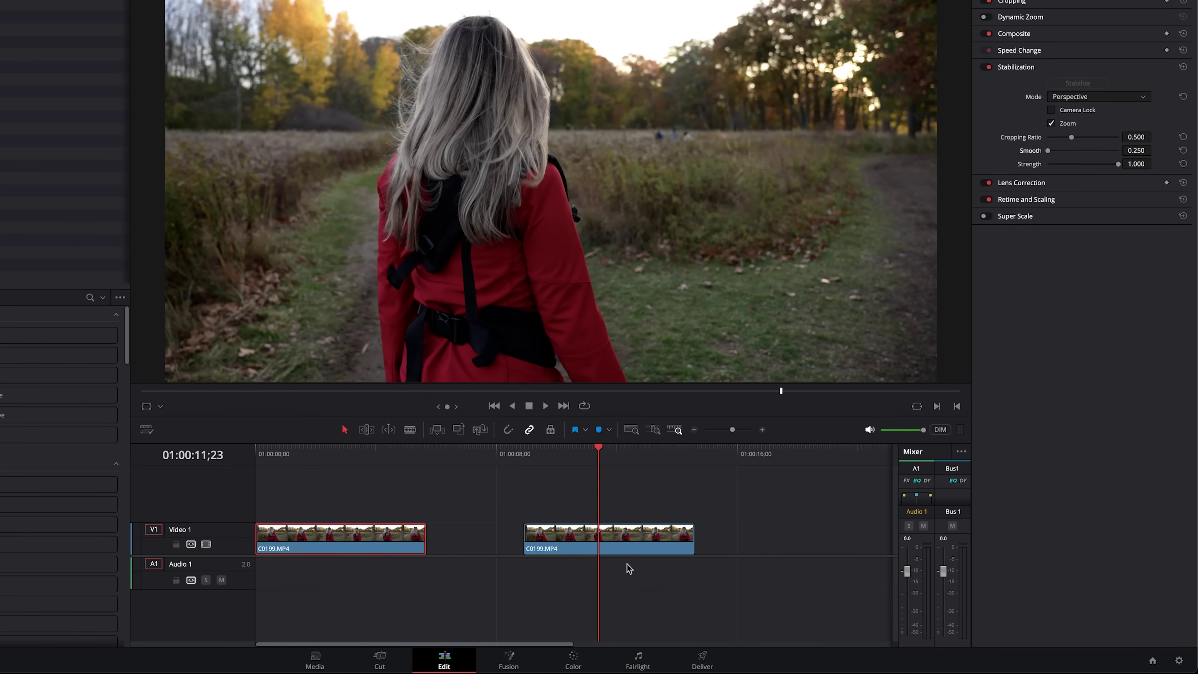
{"action": "left_click", "coordinate": [619, 551]}
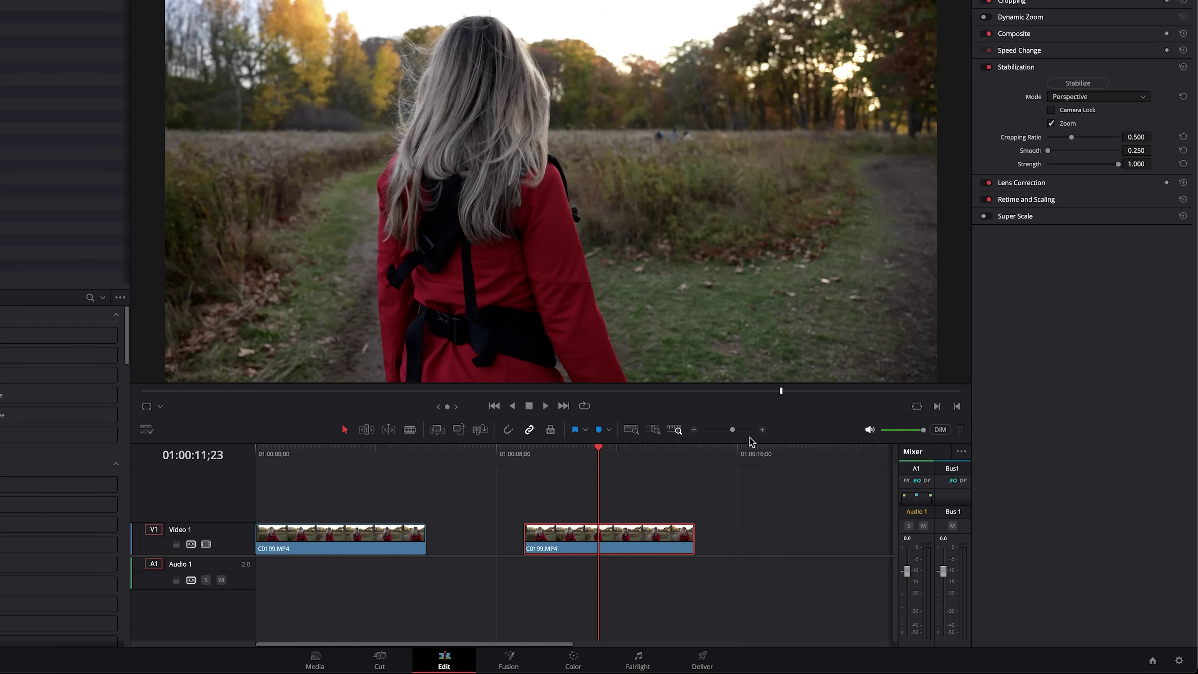
{"action": "left_click", "coordinate": [989, 67]}
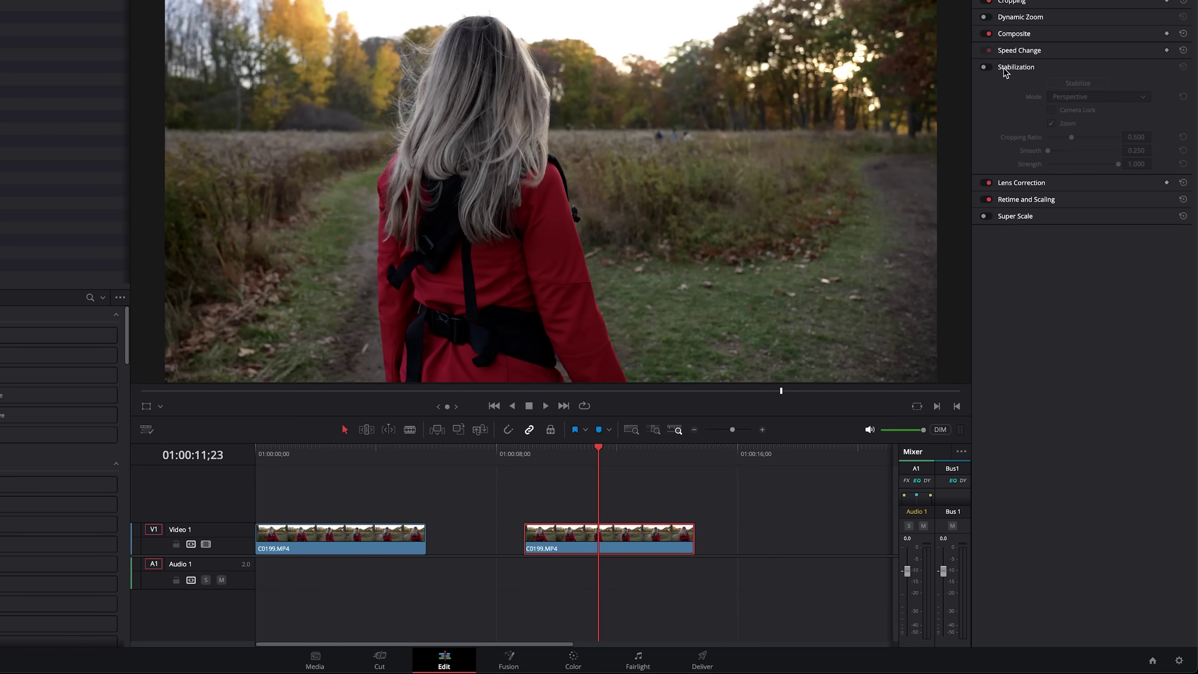
{"action": "left_click", "coordinate": [1032, 69]}
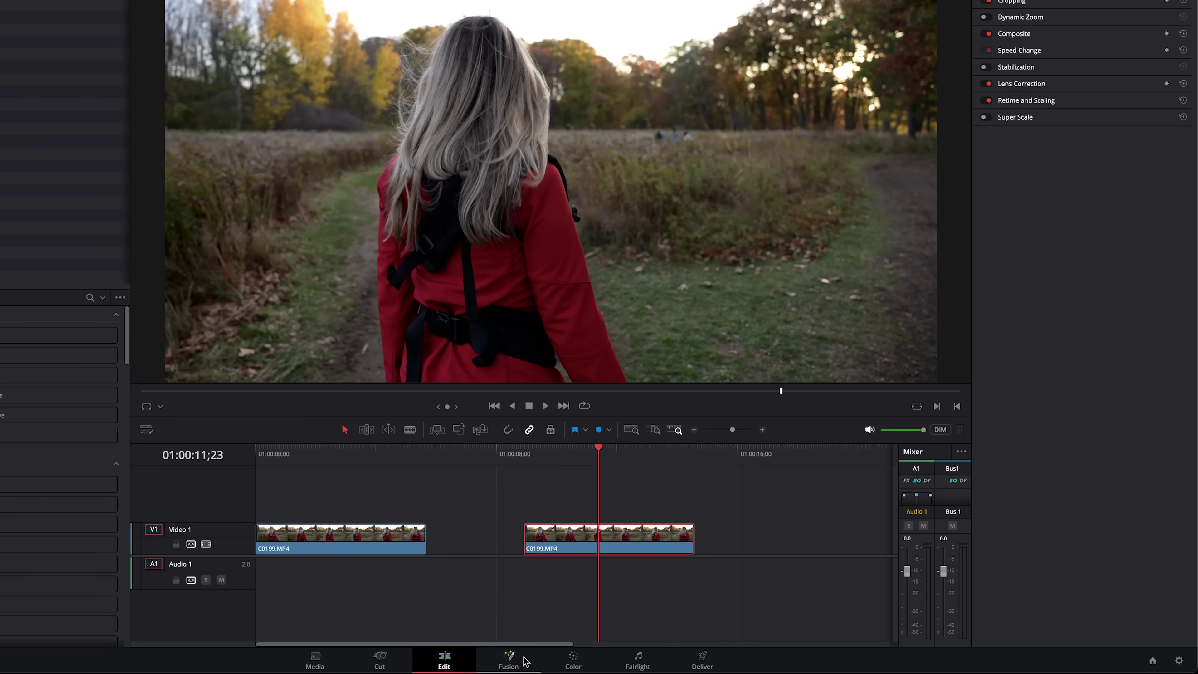
Open the second clip in Fusion and insert a Planar Tracker between MediaIn1 and MediaOut1.
{"action": "left_click", "coordinate": [513, 662]}
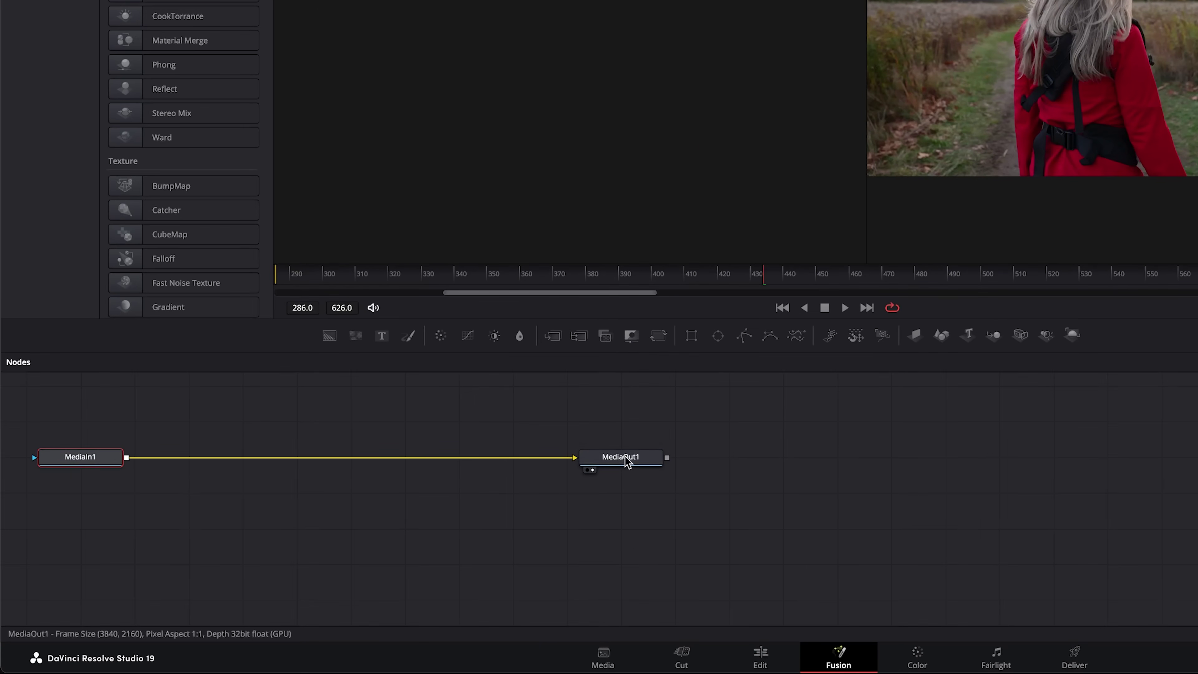
{"action": "right_click", "coordinate": [328, 459]}
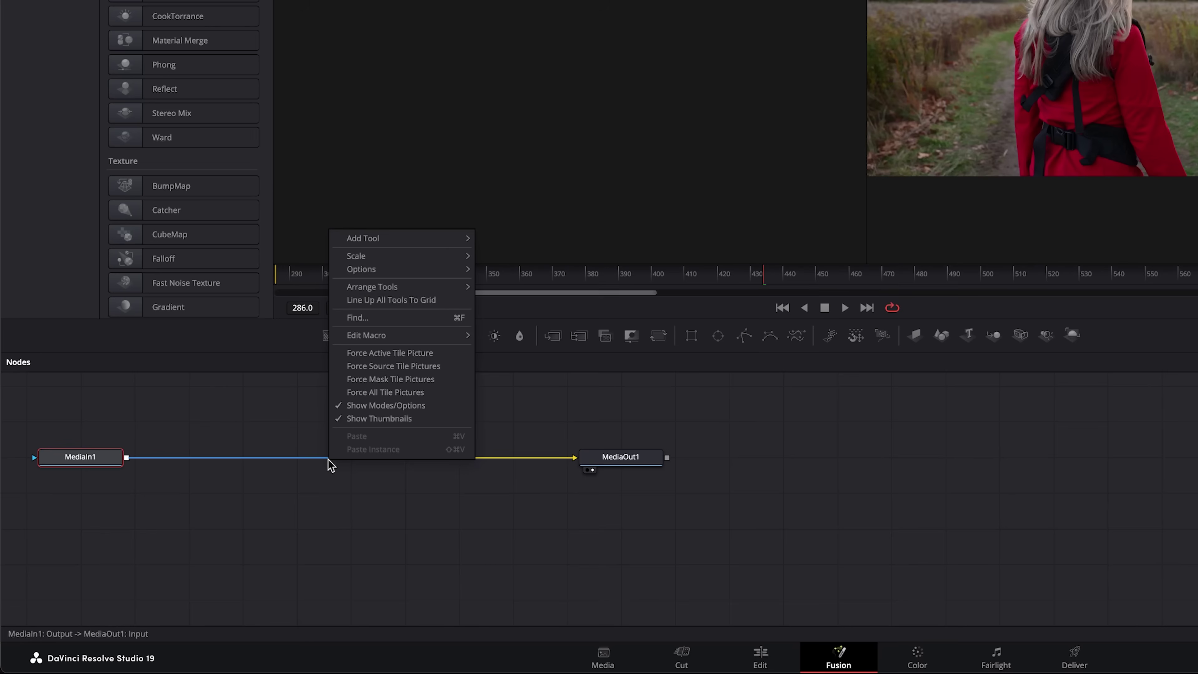
{"action": "mouse_move", "coordinate": [409, 240]}
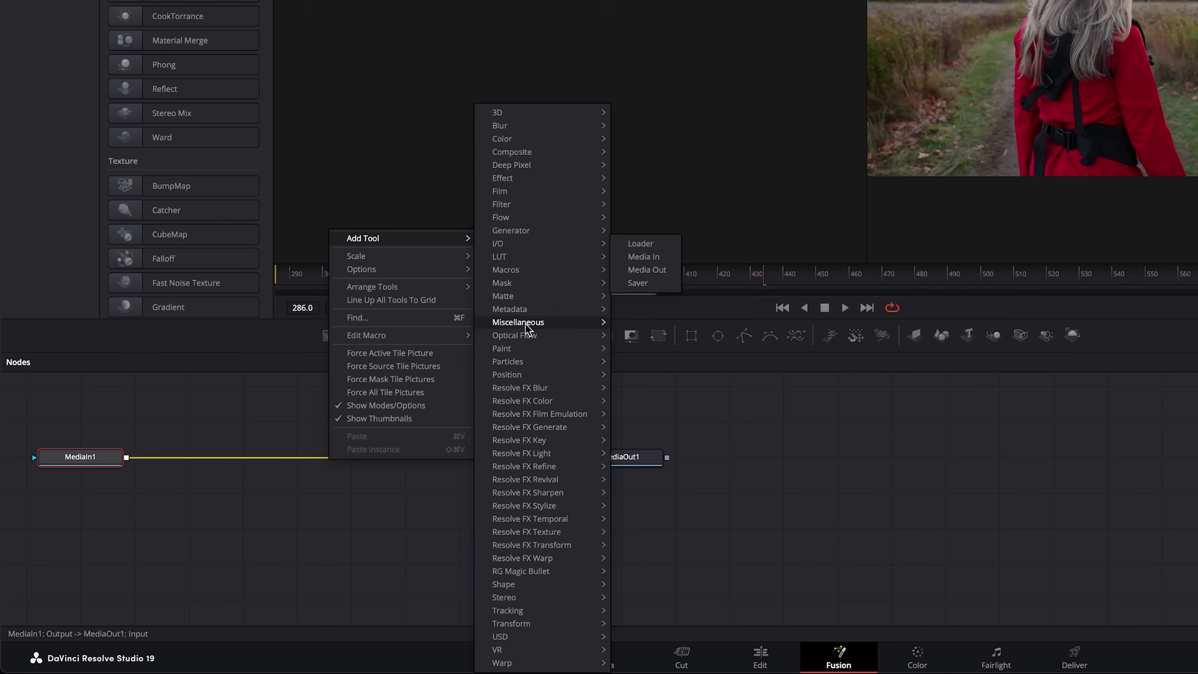
{"action": "mouse_move", "coordinate": [585, 613]}
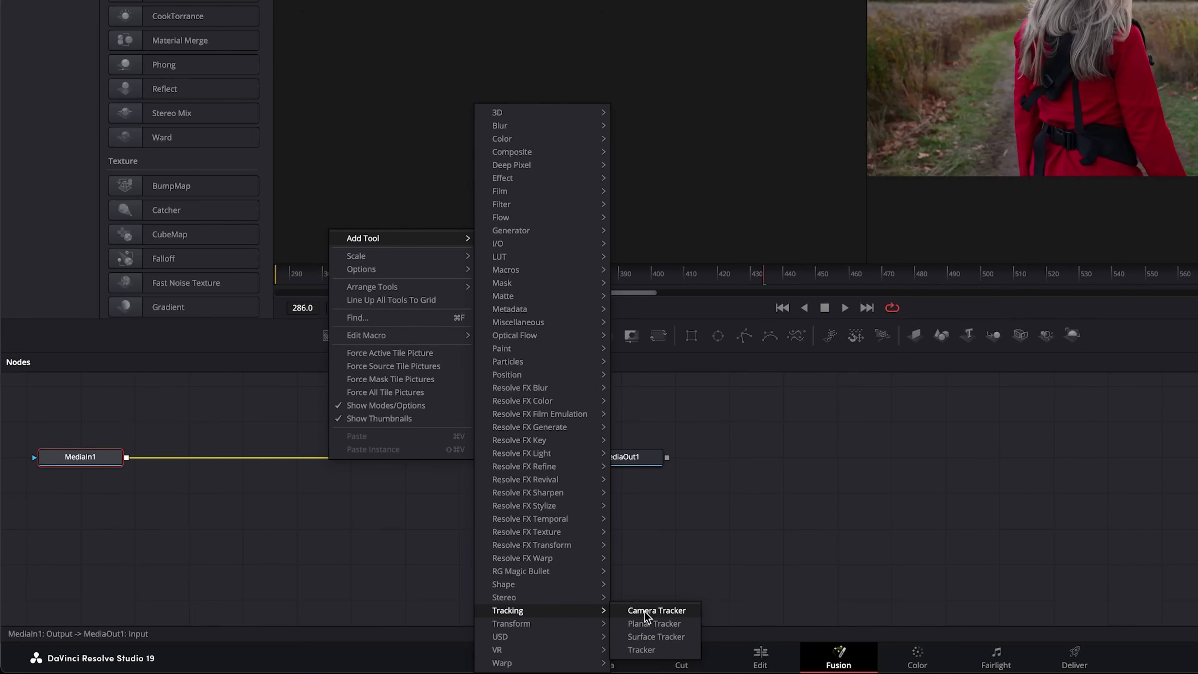
{"action": "left_click", "coordinate": [681, 628]}
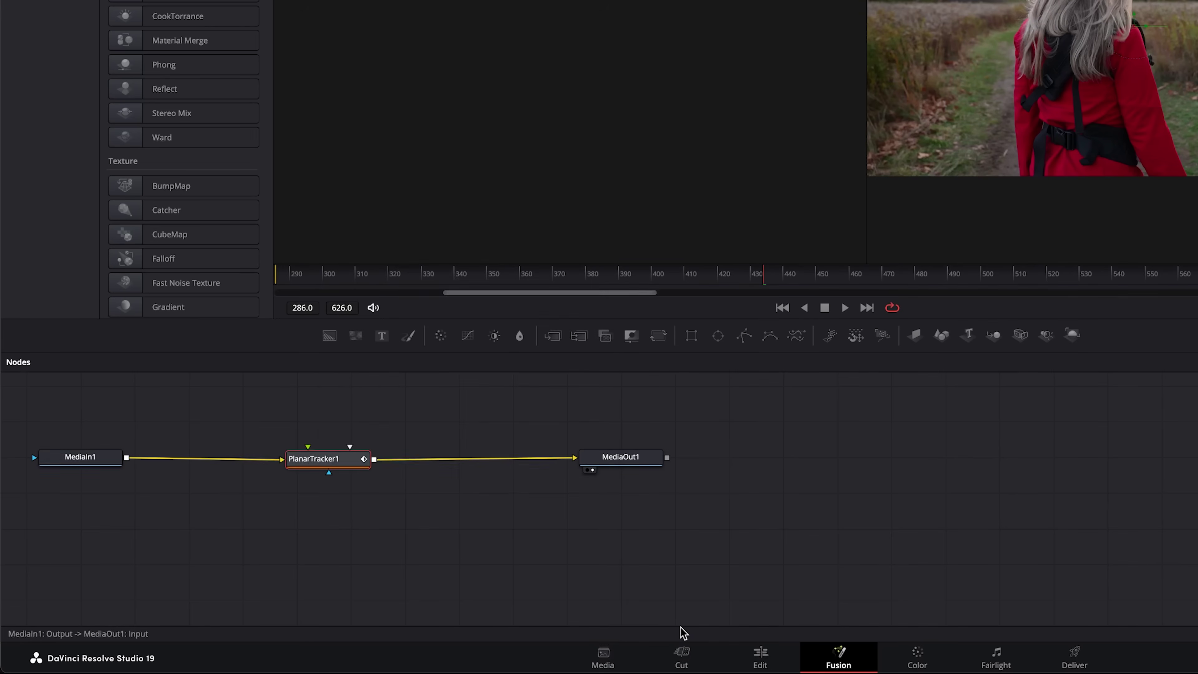
Bring up the Add Tool menu again and dismiss it without adding anything.
{"action": "right_click", "coordinate": [434, 457]}
{"action": "mouse_move", "coordinate": [513, 236]}
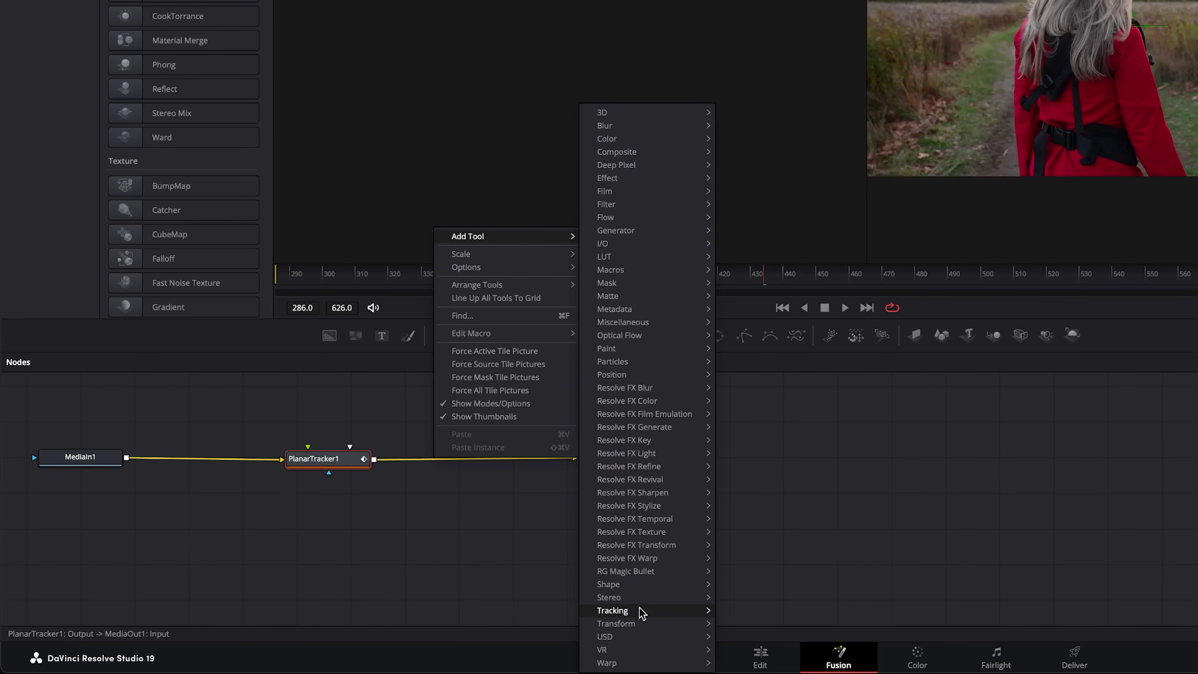
{"action": "mouse_move", "coordinate": [642, 613]}
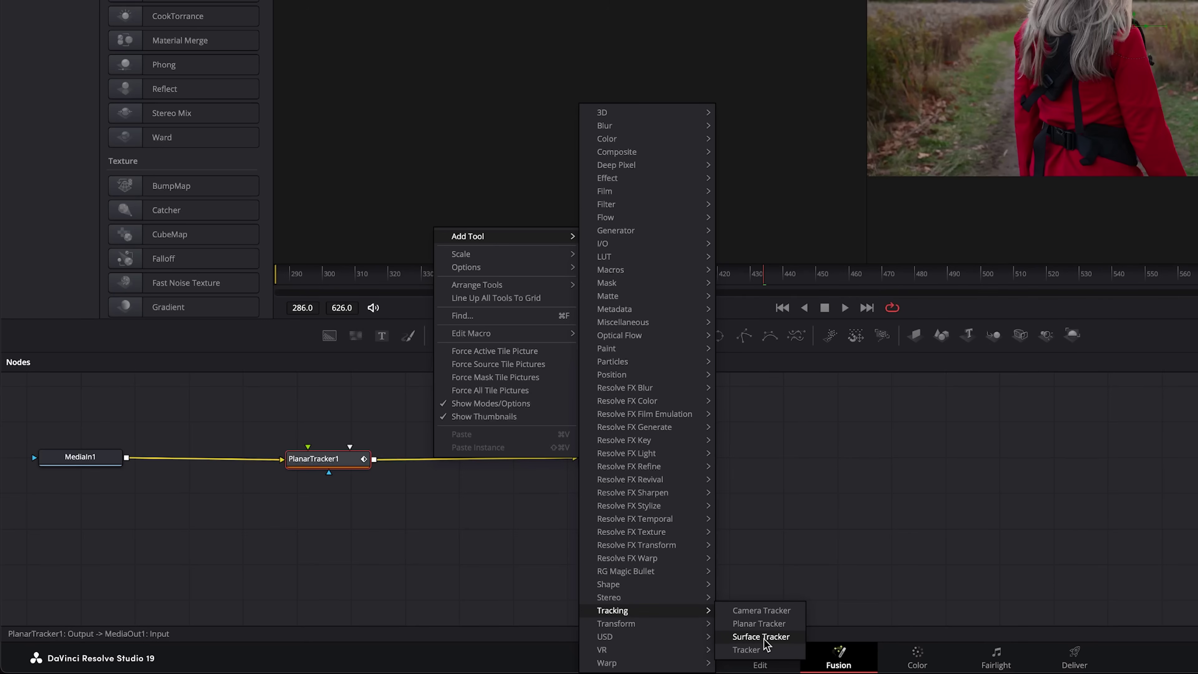
{"action": "left_click", "coordinate": [762, 628]}
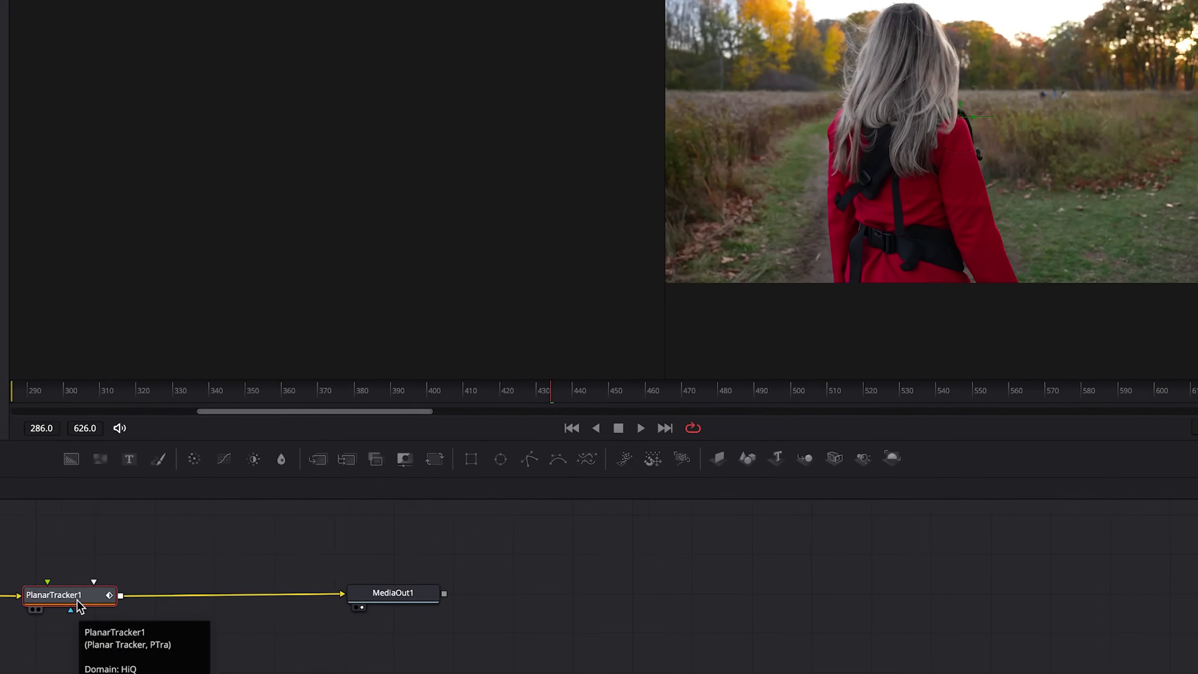
Show PlanarTracker1's settings, keep Operation Mode on Track, and set Tracker to Hybrid Point/Area.
{"action": "left_click", "coordinate": [1093, 19]}
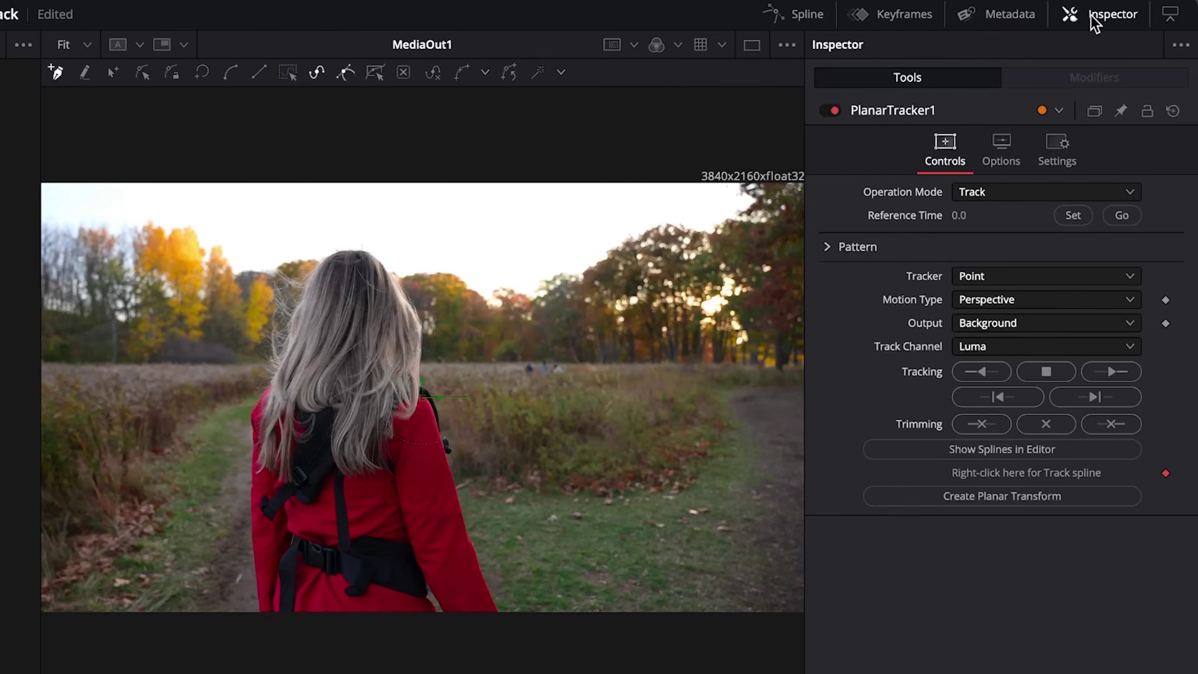
{"action": "left_click", "coordinate": [1093, 19]}
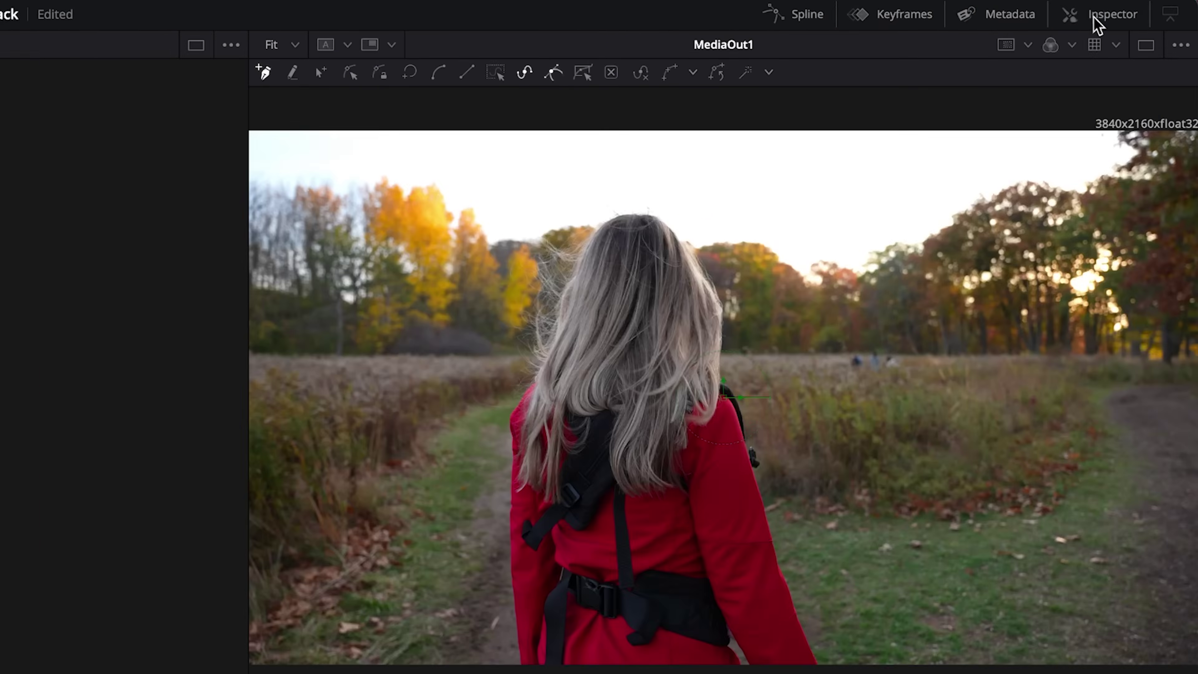
{"action": "left_click", "coordinate": [1068, 15]}
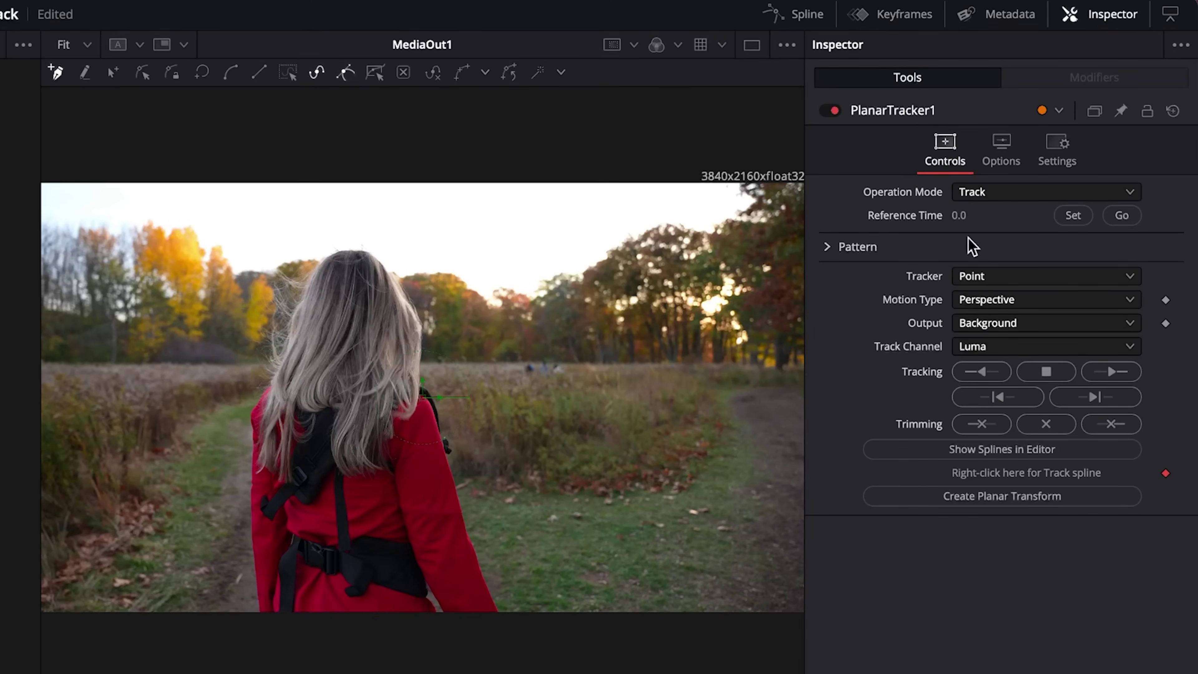
{"action": "left_click", "coordinate": [1009, 194]}
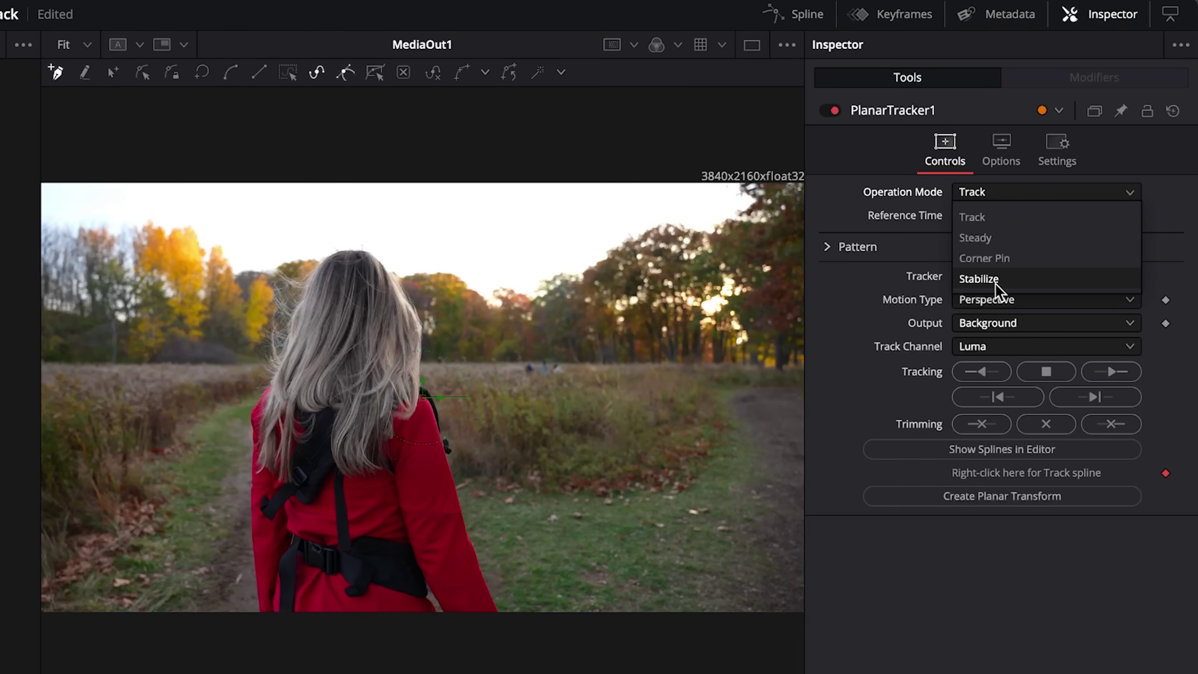
{"action": "left_click", "coordinate": [984, 217]}
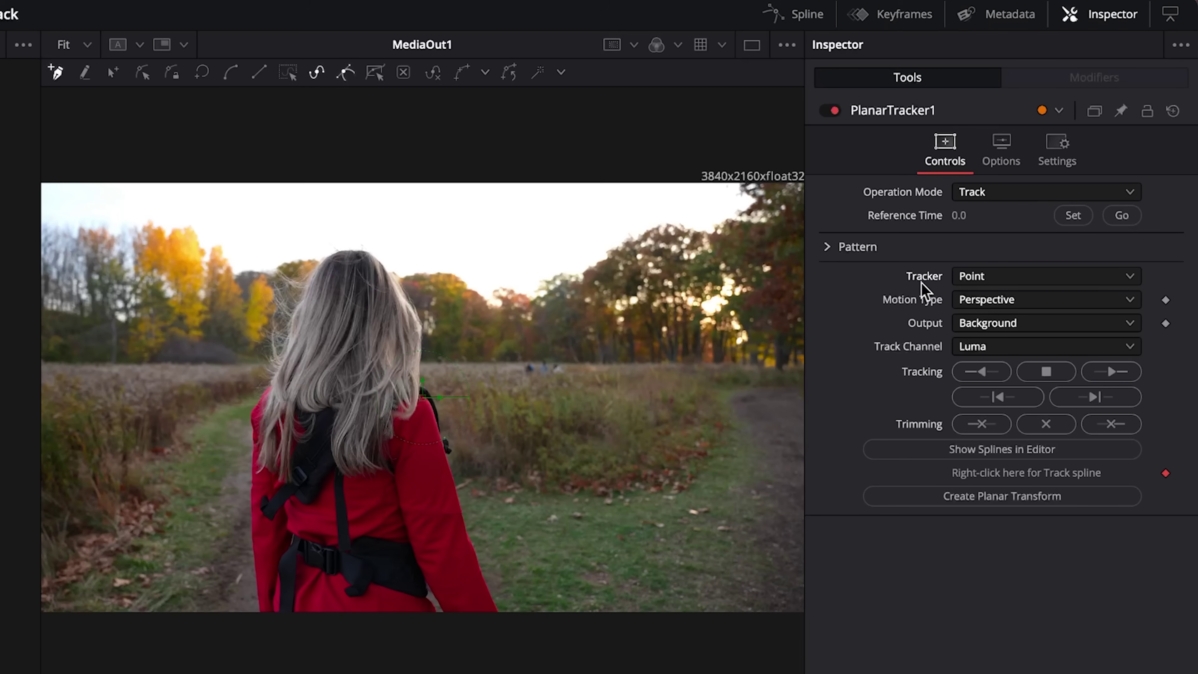
{"action": "left_click", "coordinate": [981, 279]}
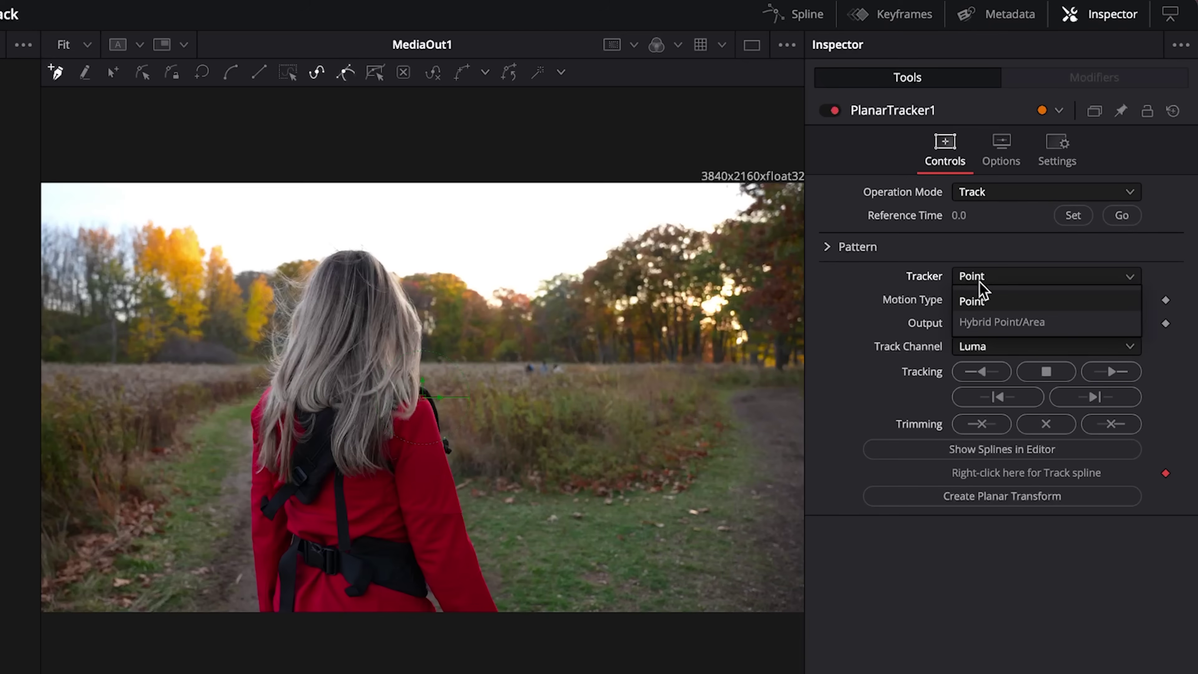
{"action": "left_click", "coordinate": [1038, 329]}
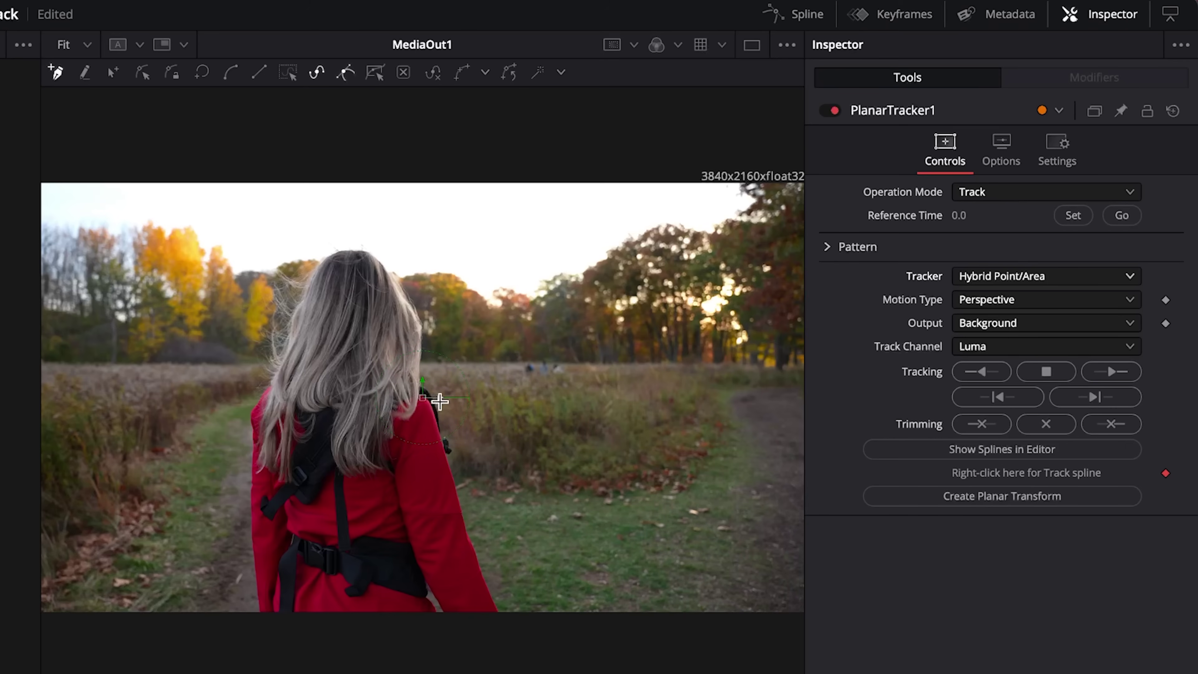
Move the tracker onto the treeline and outline the trees' top edge.
{"action": "left_click_drag", "start_coordinate": [422, 397], "coordinate": [617, 321]}
{"action": "left_click_drag", "start_coordinate": [617, 320], "coordinate": [617, 316]}
{"action": "left_click", "coordinate": [726, 312]}
{"action": "left_click", "coordinate": [703, 277]}
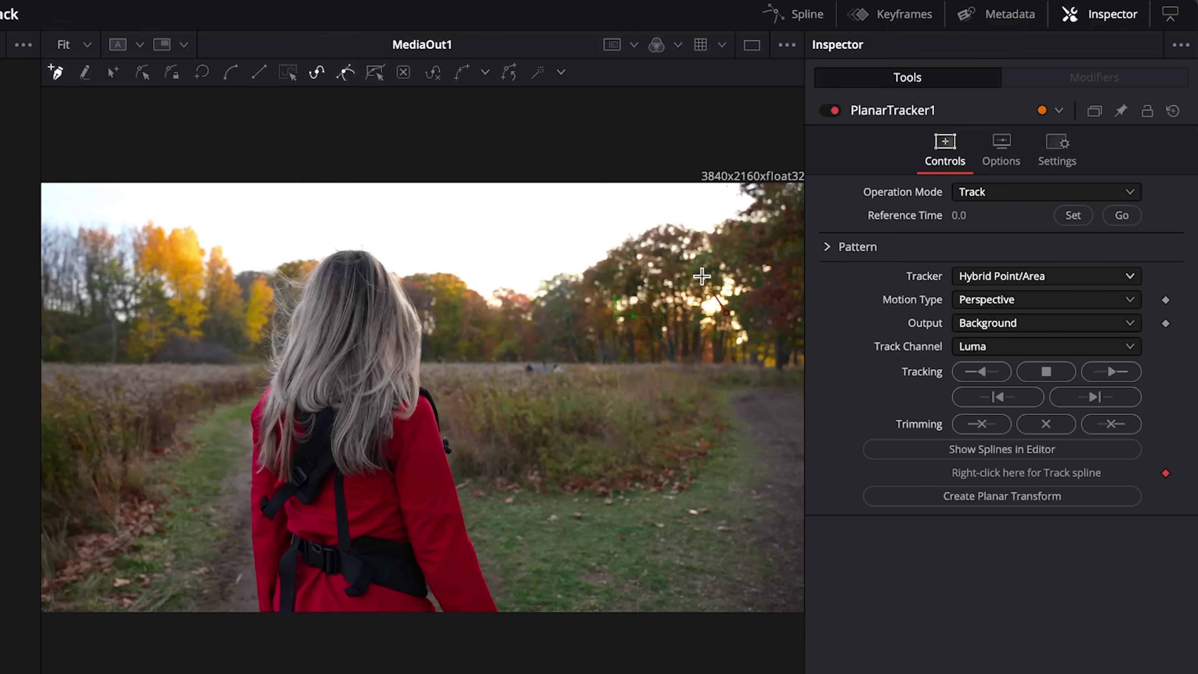
{"action": "left_click", "coordinate": [664, 261]}
{"action": "left_click", "coordinate": [644, 255]}
{"action": "left_click", "coordinate": [583, 268]}
Continue the outline down the left, along the bottom and up the right, closing the shape.
{"action": "left_click", "coordinate": [545, 297]}
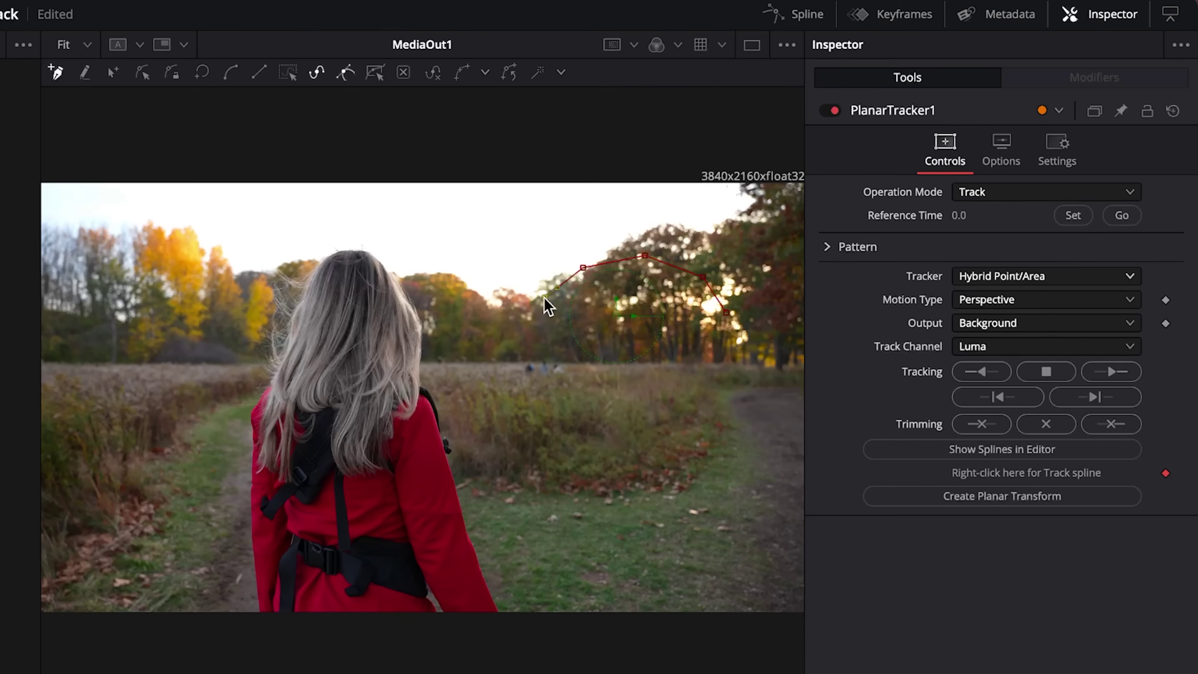
{"action": "left_click", "coordinate": [538, 348]}
{"action": "left_click", "coordinate": [589, 368]}
{"action": "left_click", "coordinate": [671, 368]}
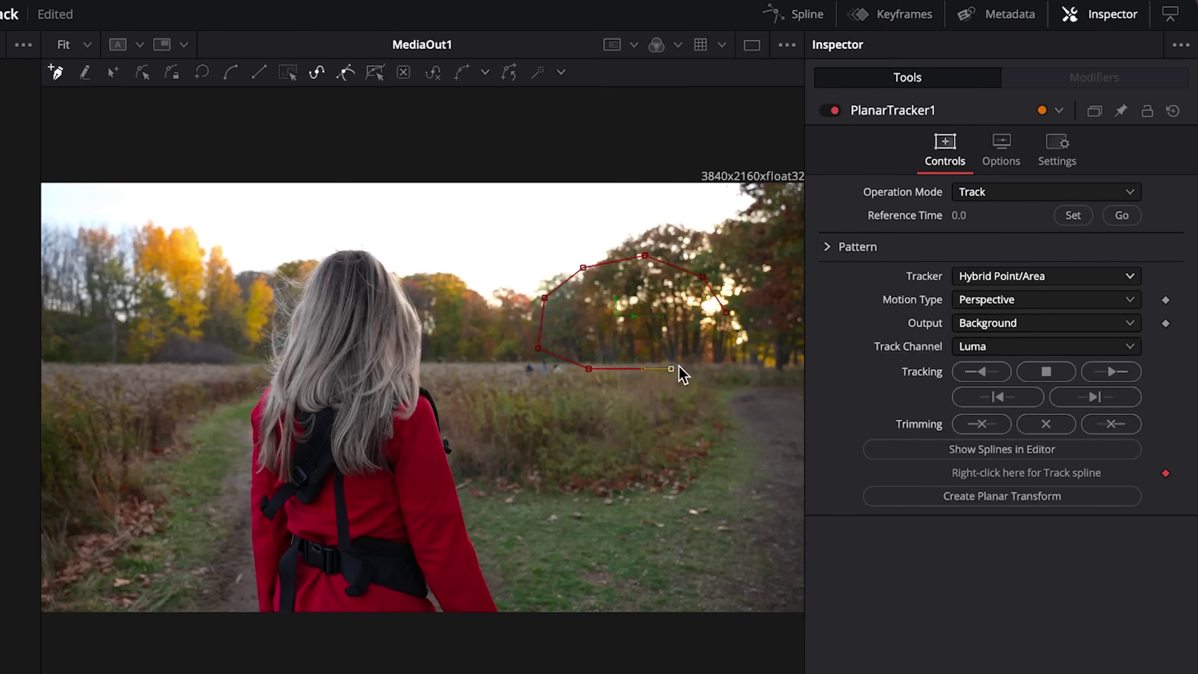
{"action": "left_click", "coordinate": [713, 354]}
{"action": "left_click", "coordinate": [735, 346]}
{"action": "left_click", "coordinate": [702, 277]}
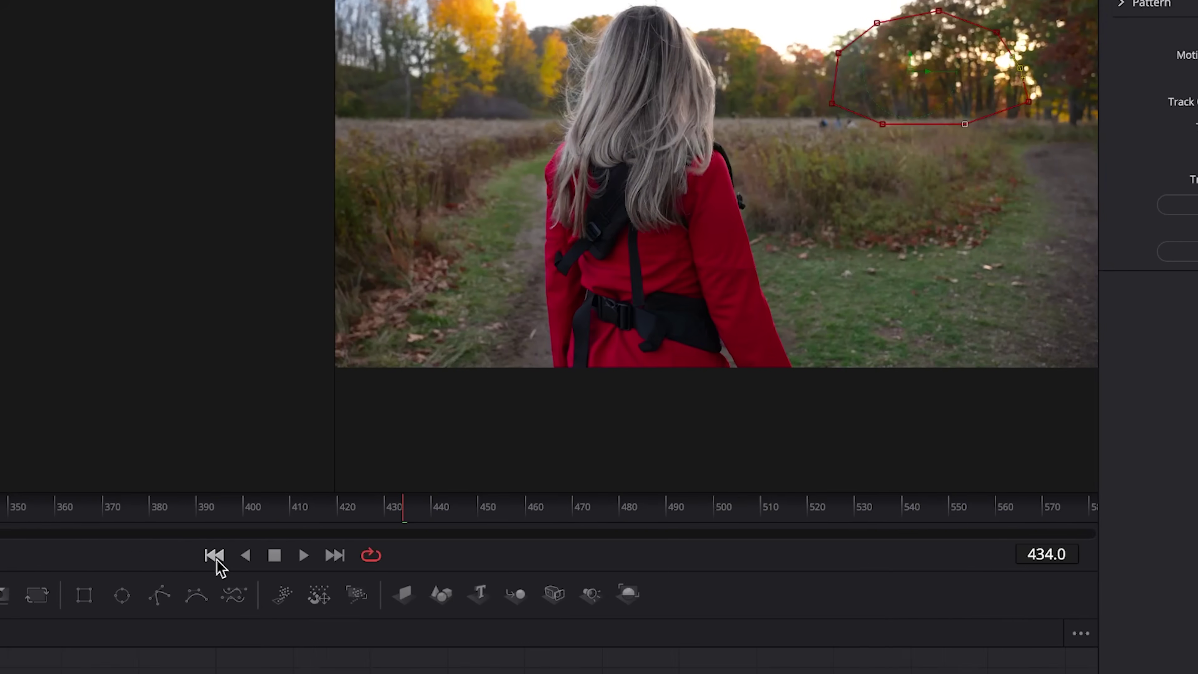
{"action": "left_click", "coordinate": [254, 523]}
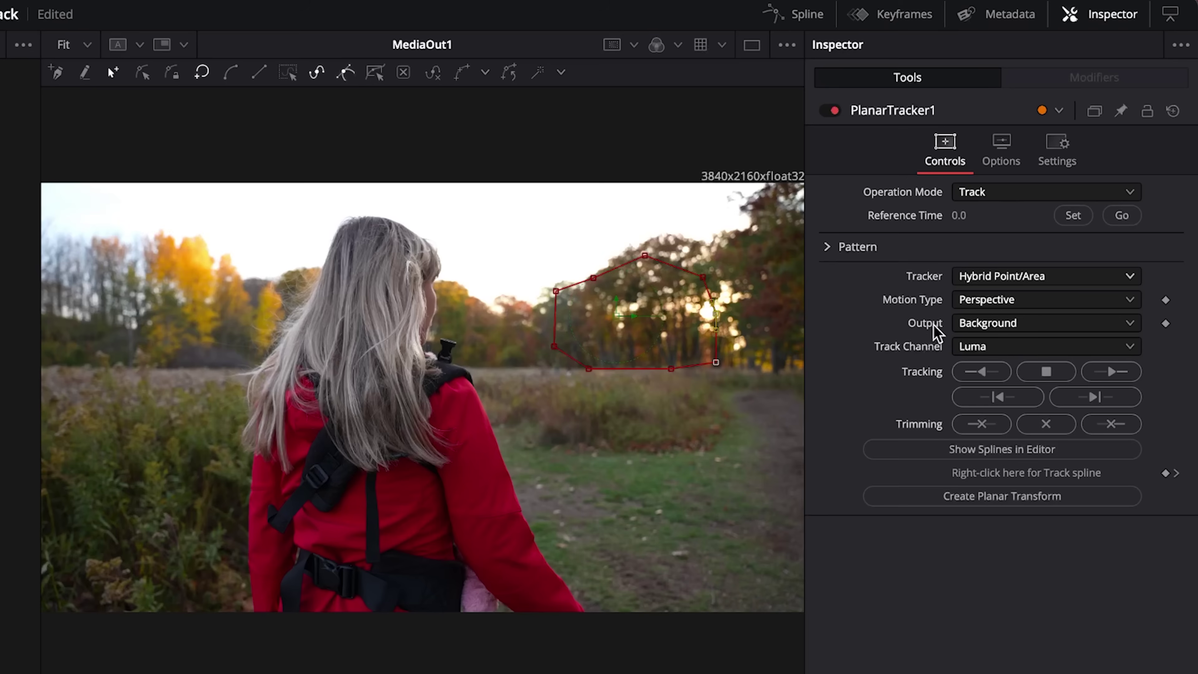
Keep Motion Type Perspective and Output Background, and set Reference Time to frame 286.0.
{"action": "left_click", "coordinate": [986, 300]}
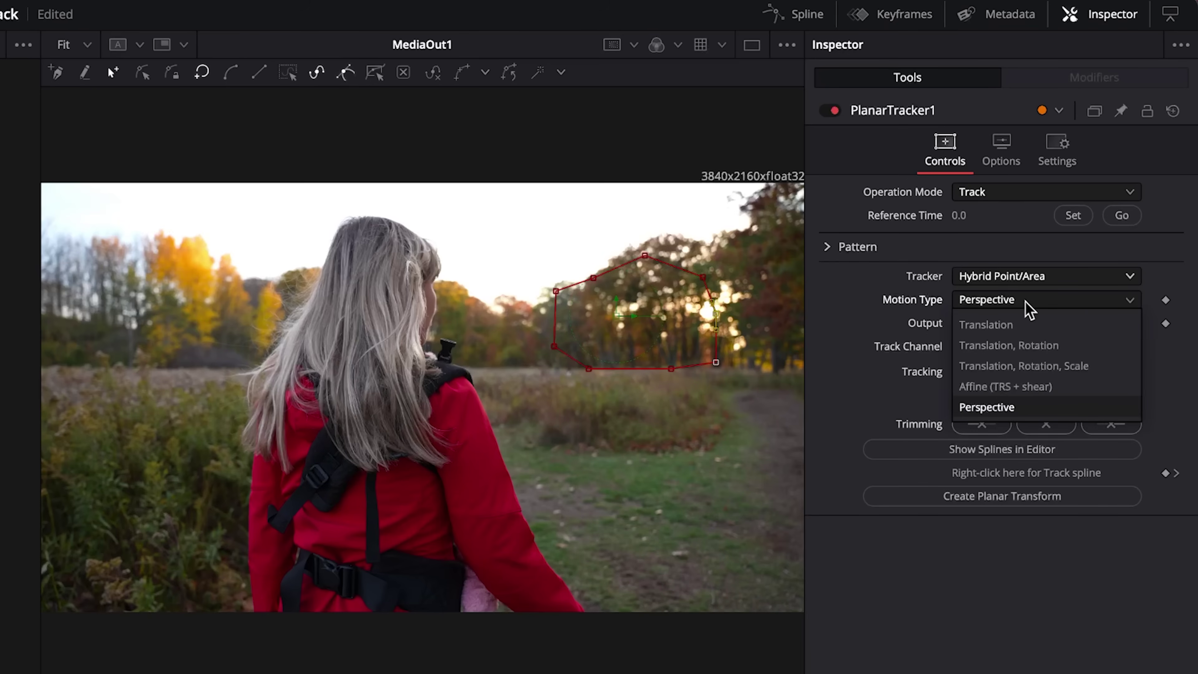
{"action": "left_click", "coordinate": [1013, 301]}
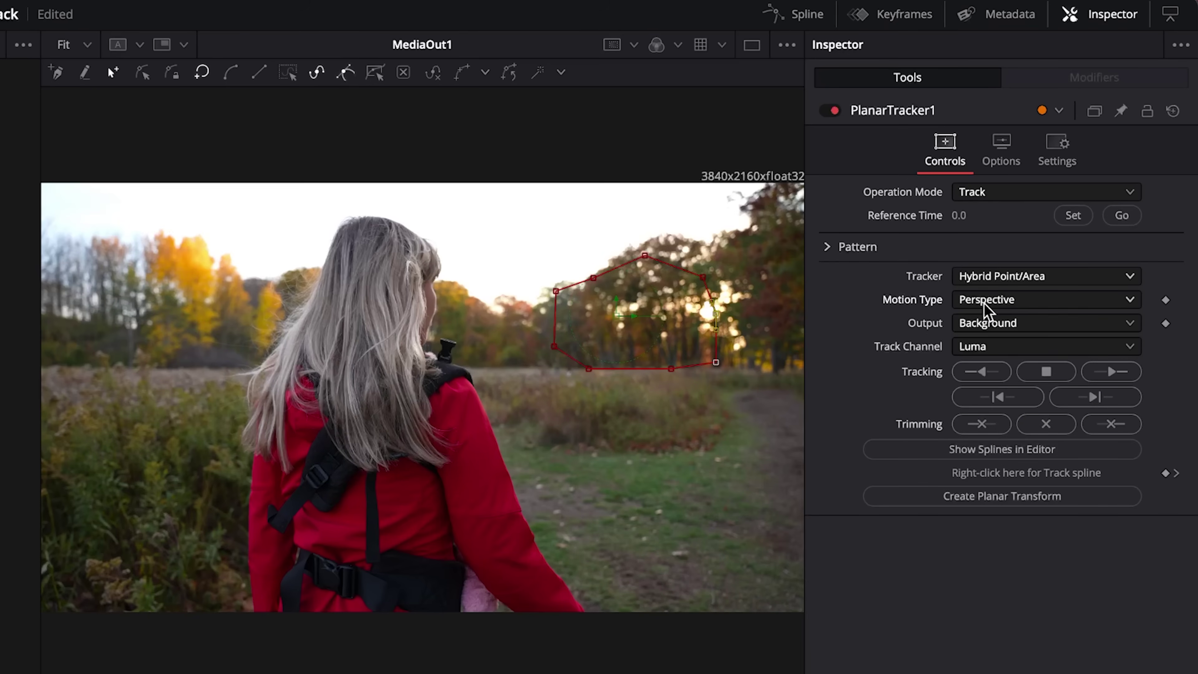
{"action": "left_click", "coordinate": [1020, 324]}
{"action": "left_click", "coordinate": [1018, 350]}
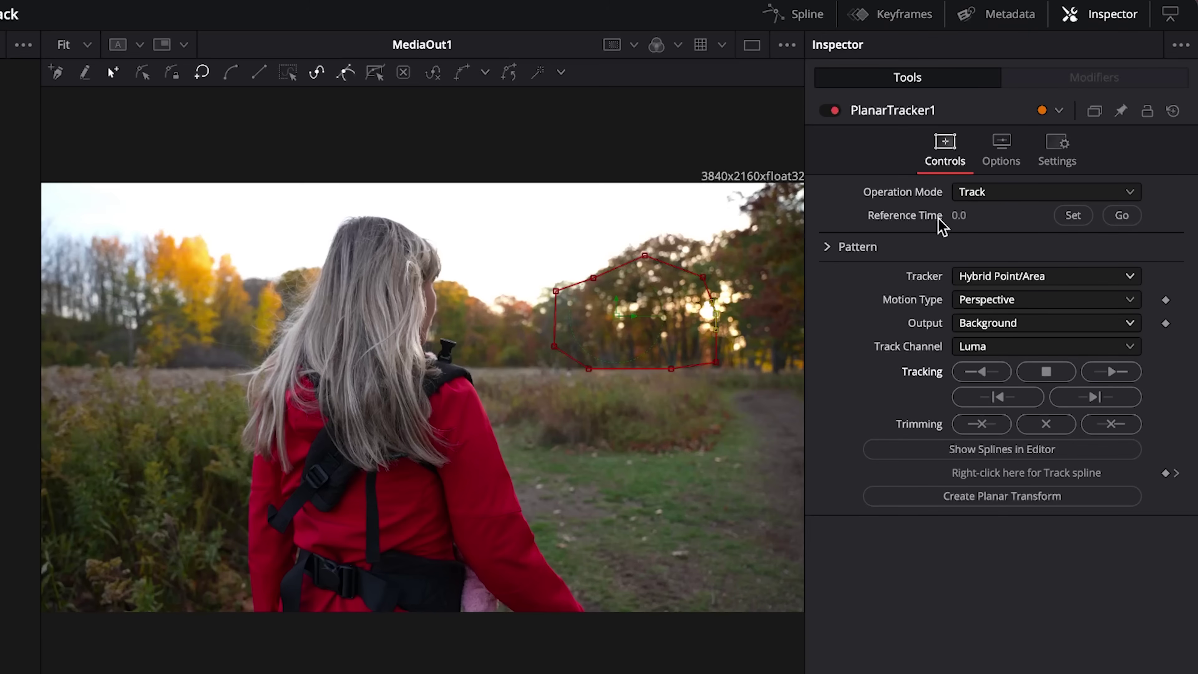
{"action": "left_click", "coordinate": [1073, 216]}
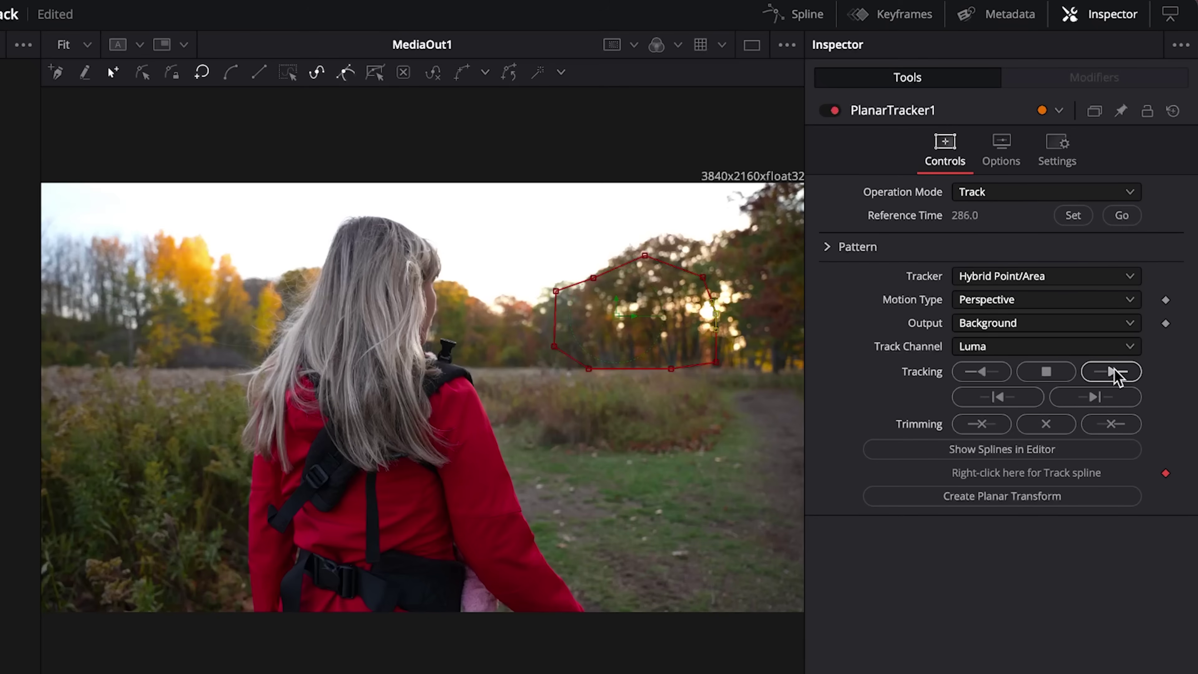
Run Track Forward on PlanarTracker1 so the outlined tree shape is tracked through the clip.
{"action": "left_click", "coordinate": [1111, 371]}
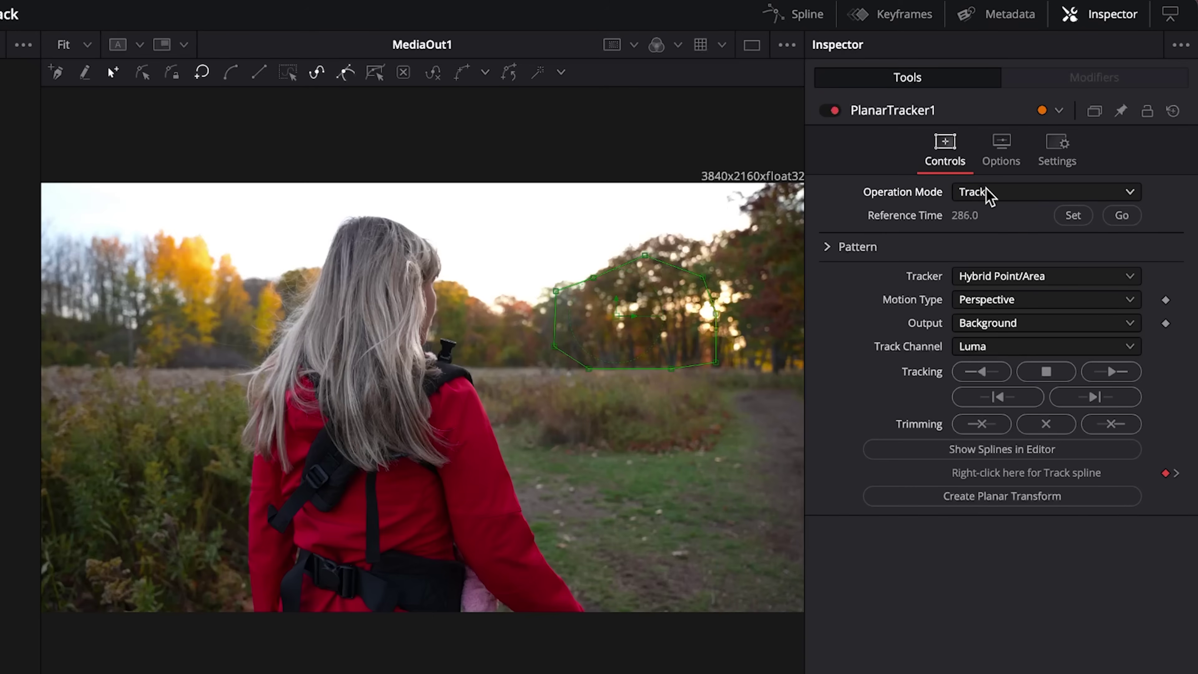
Set PlanarTracker1's Operation Mode to Stabilize and compute stabilization for frames 286–626.
{"action": "left_click", "coordinate": [996, 193]}
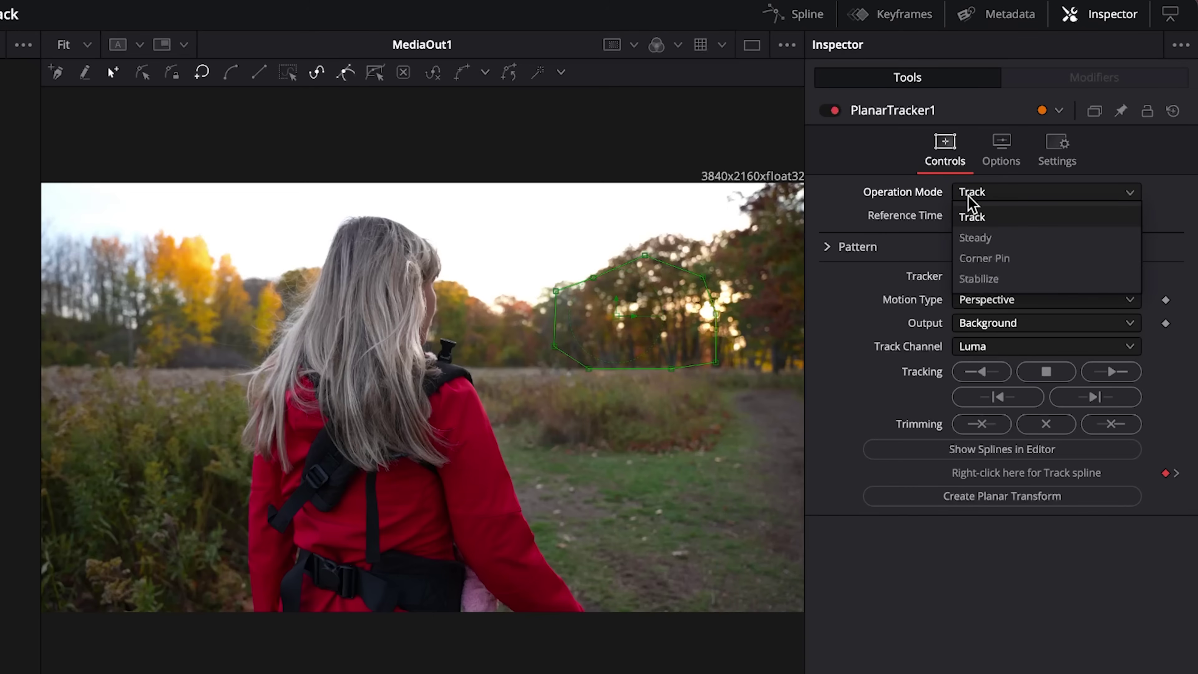
{"action": "left_click", "coordinate": [992, 283]}
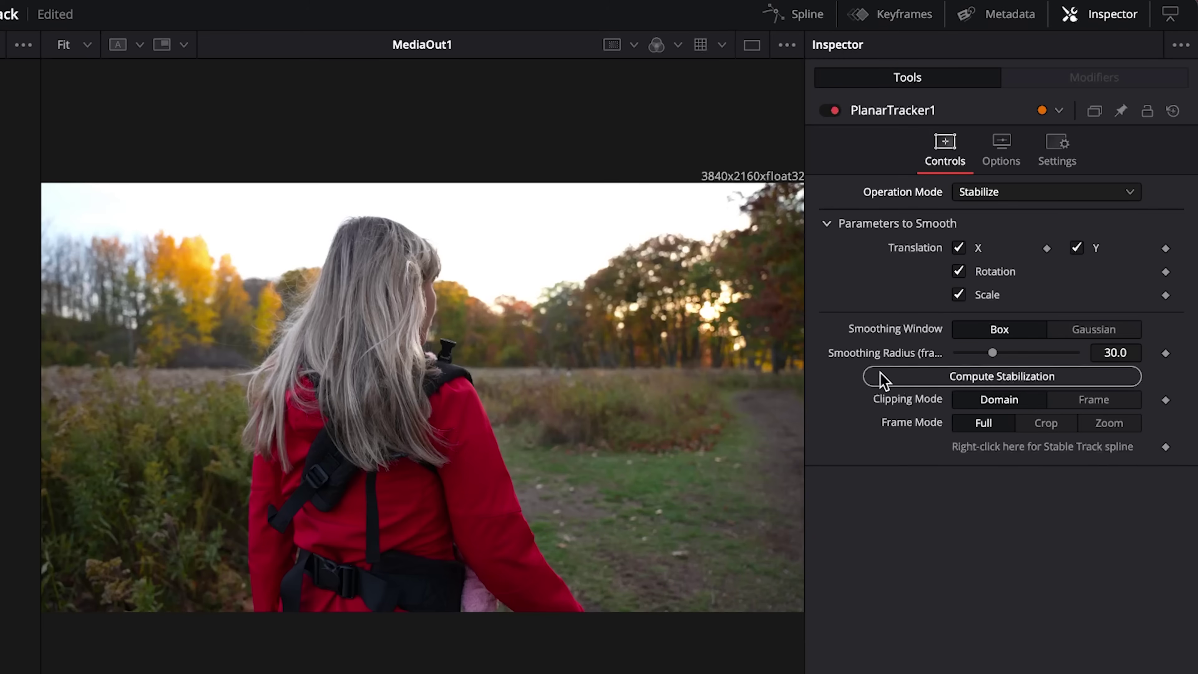
{"action": "left_click", "coordinate": [914, 378]}
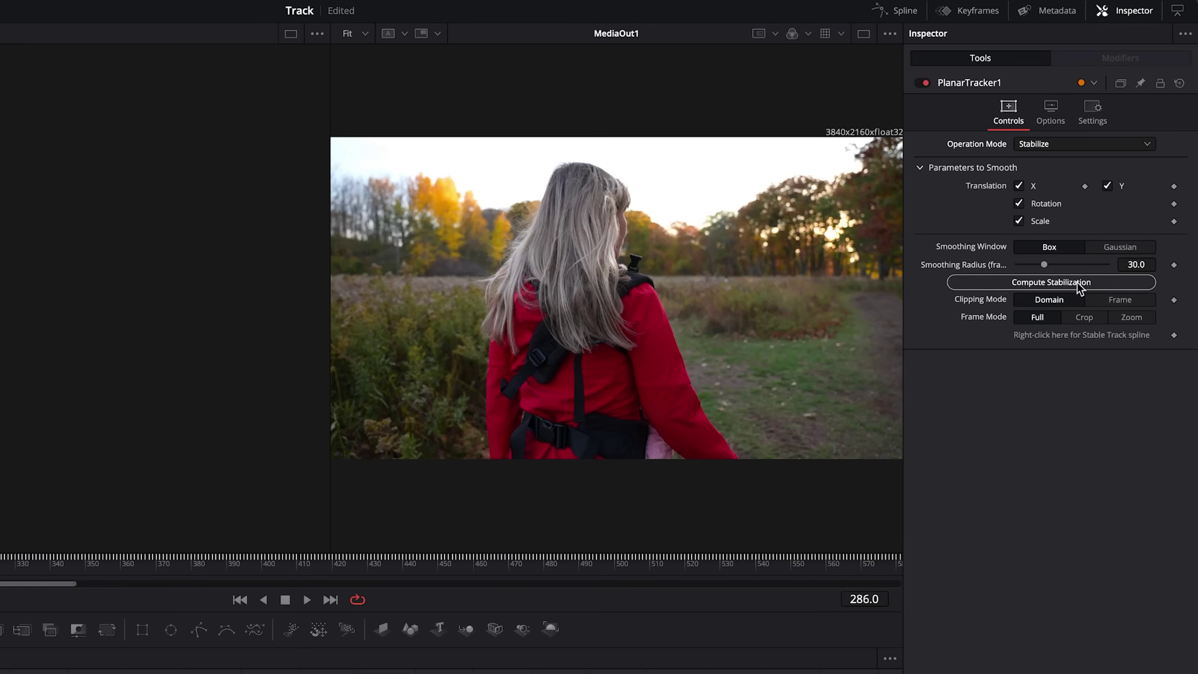
{"action": "left_click", "coordinate": [1049, 284]}
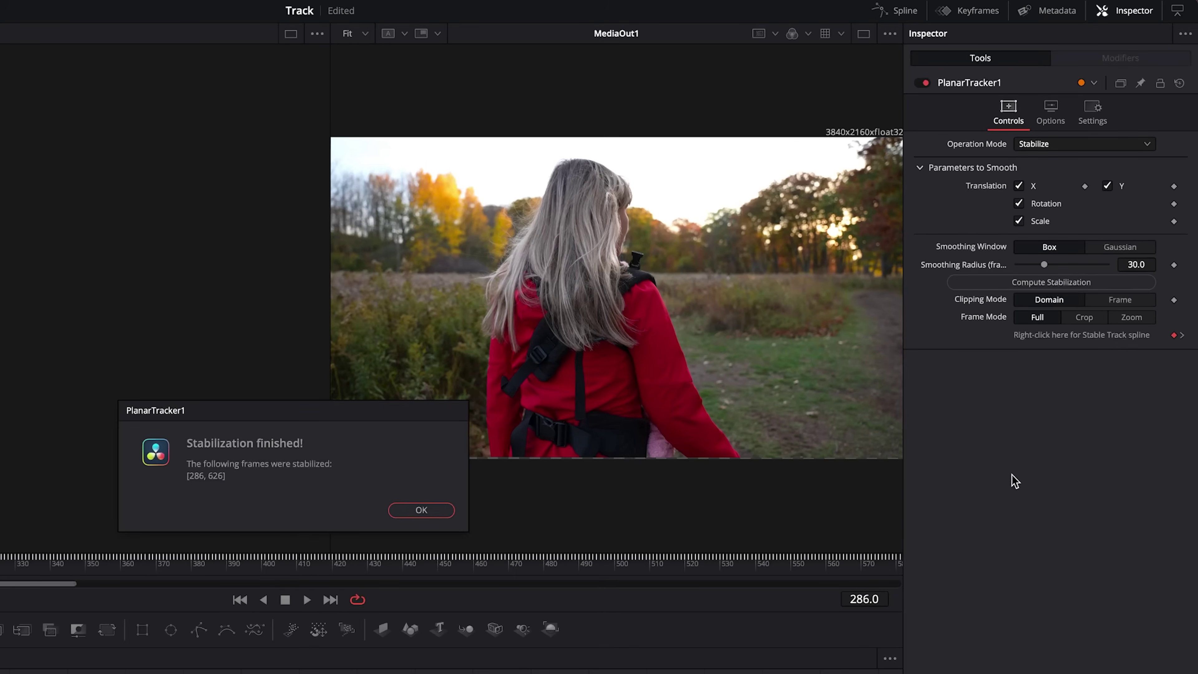
{"action": "left_click", "coordinate": [434, 513]}
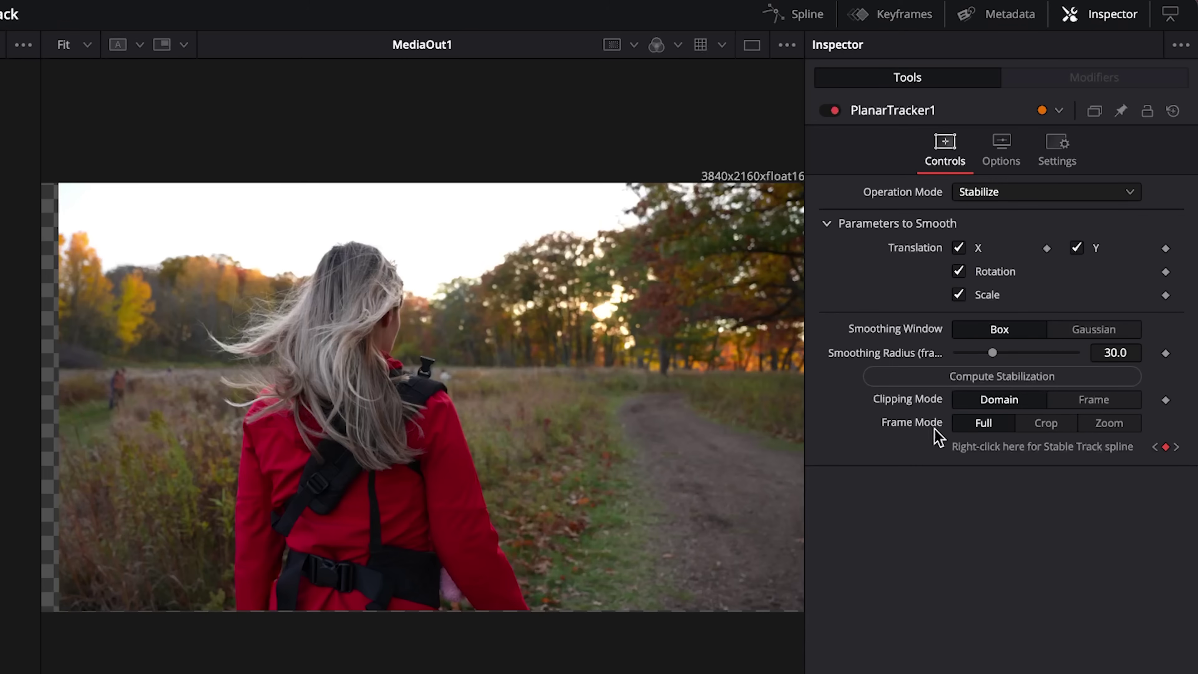
{"action": "left_click", "coordinate": [1046, 423]}
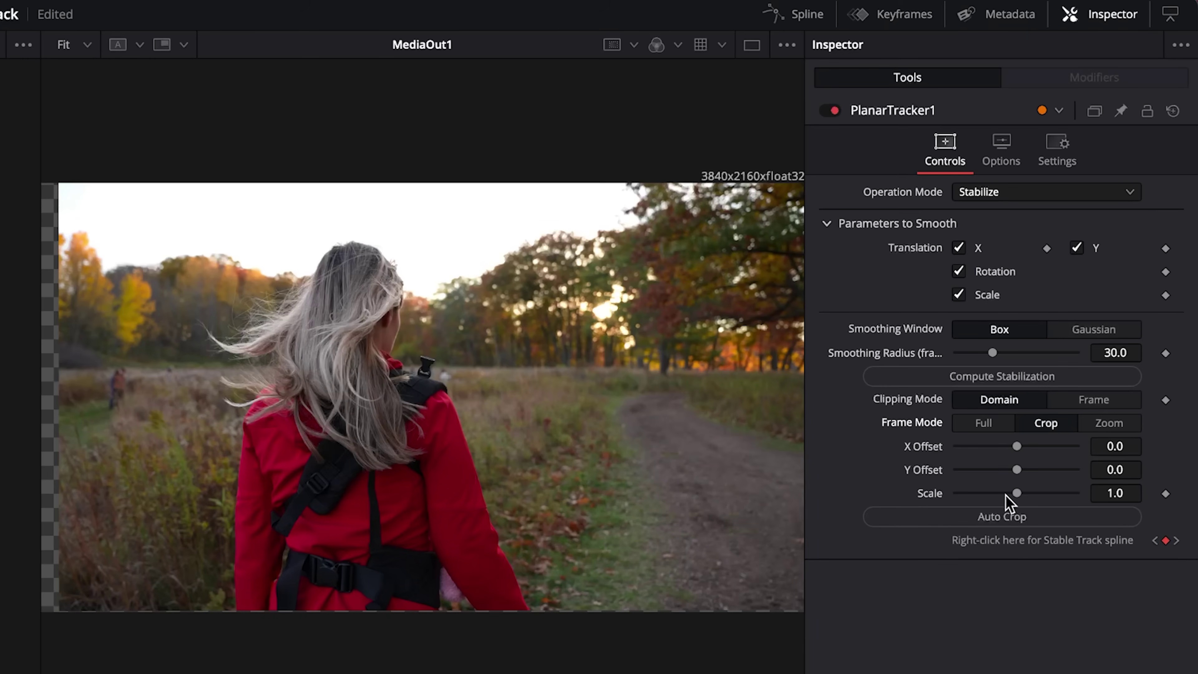
Scale the cropped stabilized clip in to 1.056 and play it back to review.
{"action": "left_click_drag", "start_coordinate": [1016, 493], "coordinate": [1024, 494]}
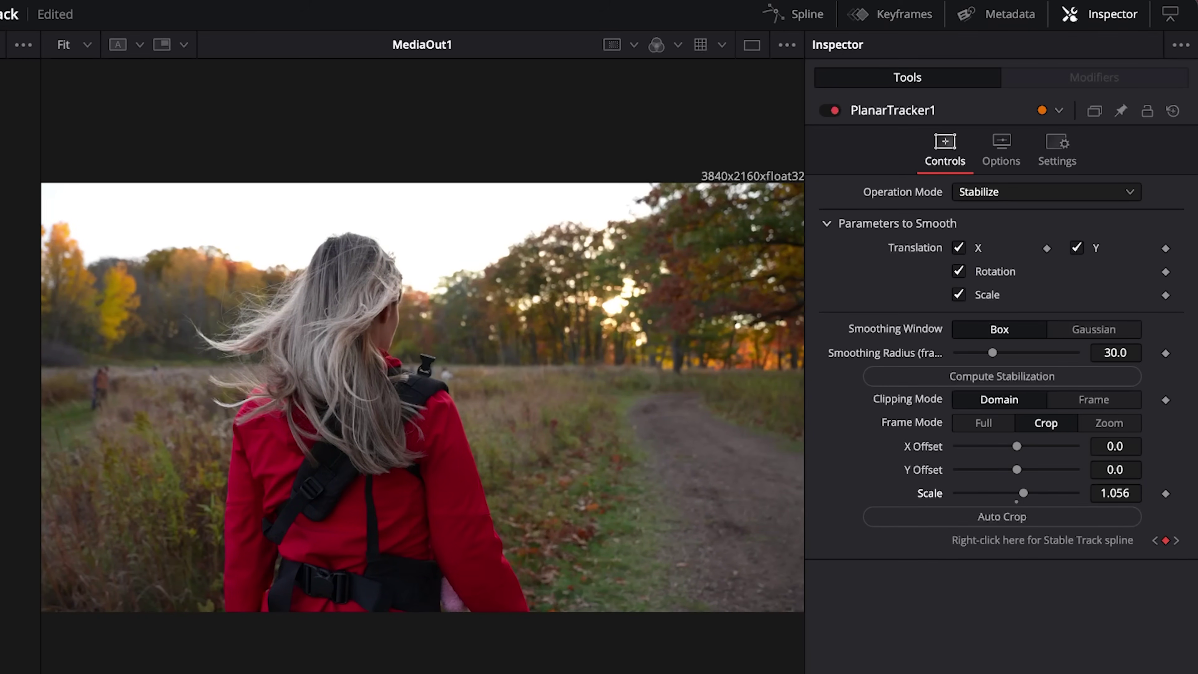
{"action": "key", "text": "space"}
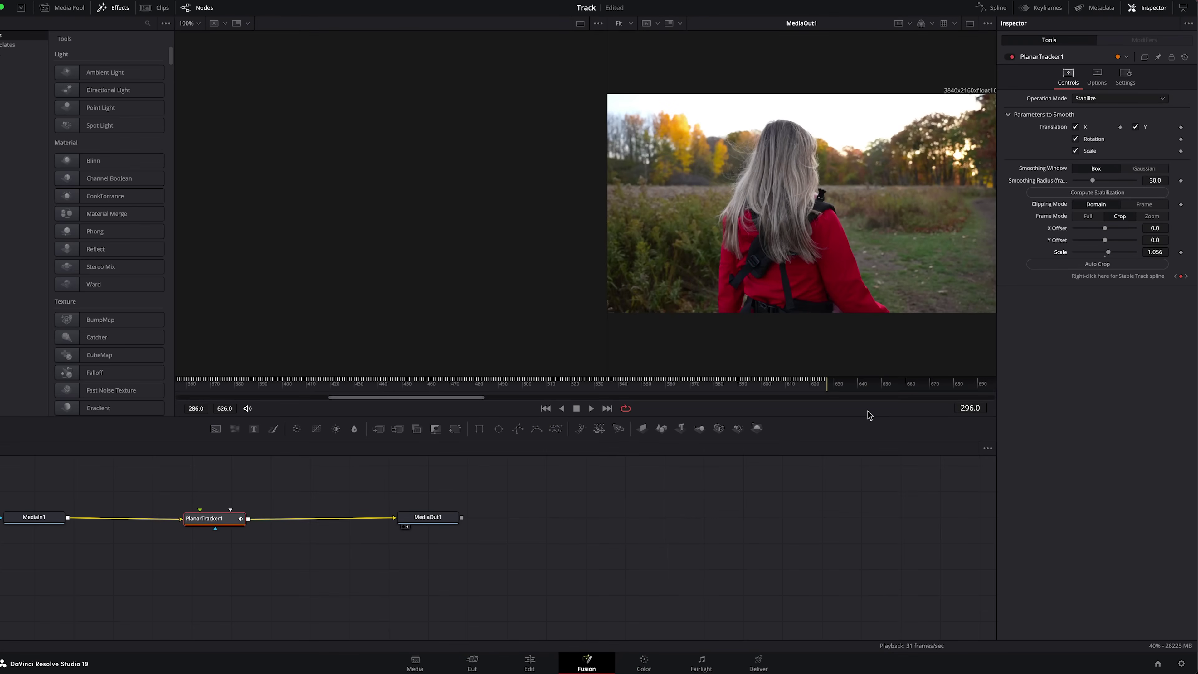
{"action": "left_click", "coordinate": [530, 664]}
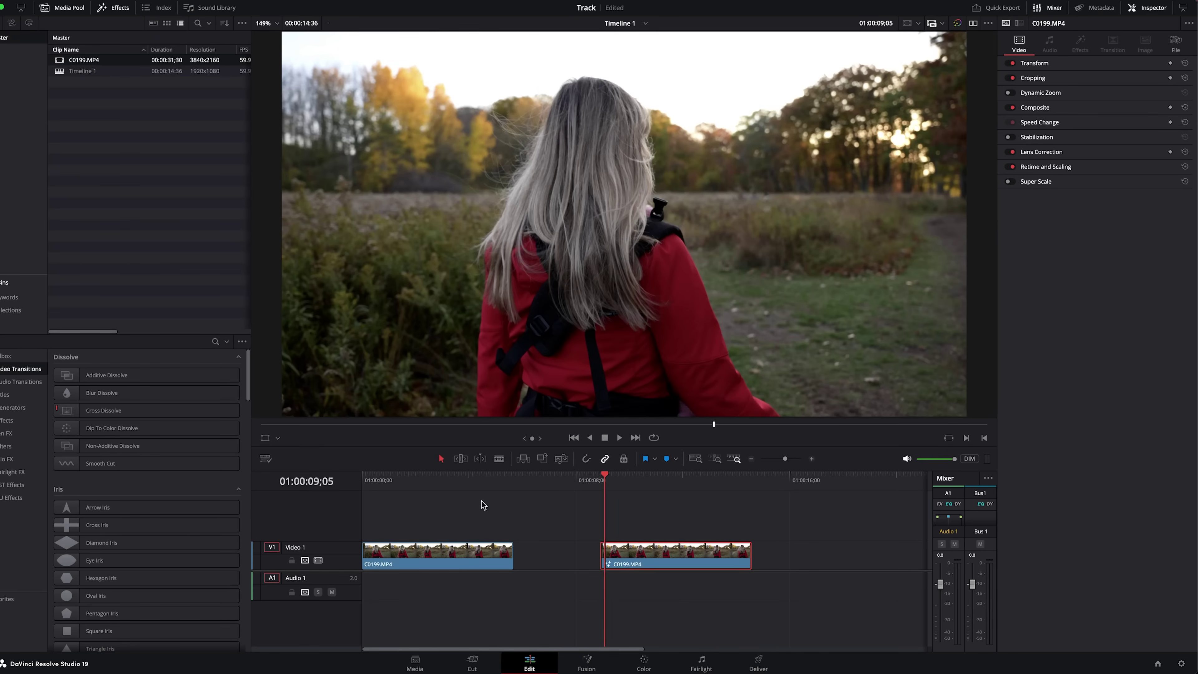
{"action": "left_click", "coordinate": [588, 664]}
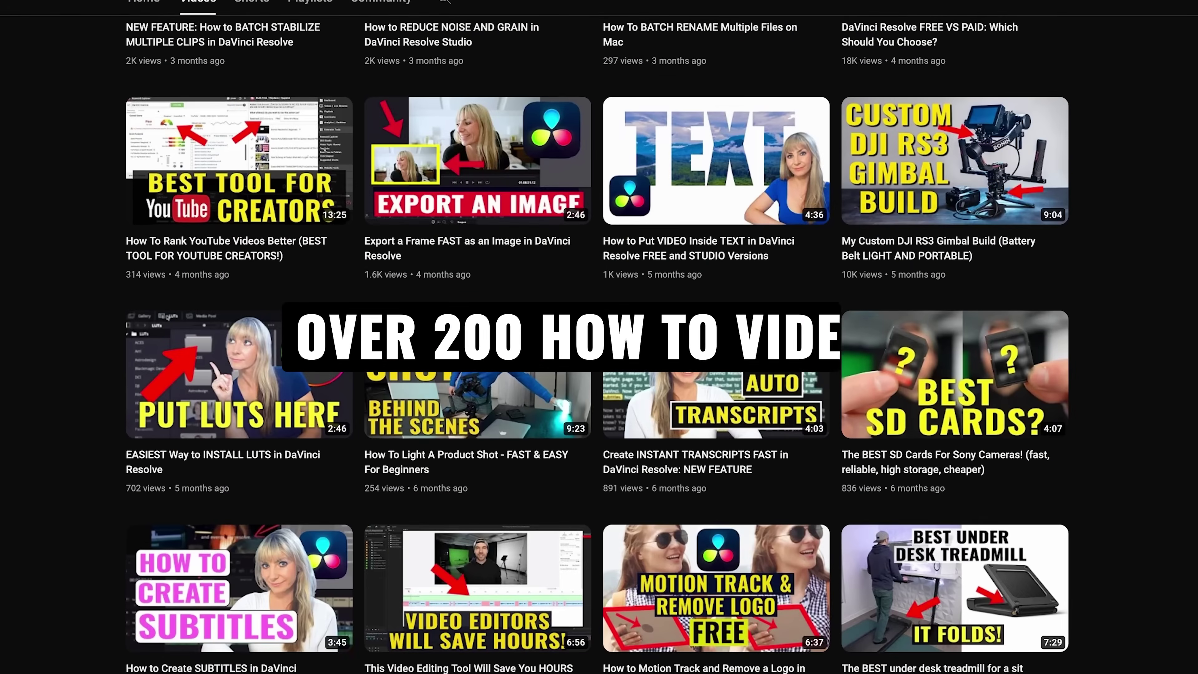
Scroll down the channel's Videos page to see more DaVinci Resolve tutorials.
{"action": "scroll", "coordinate": [599, 336], "scroll_direction": "down", "scroll_amount": 15}
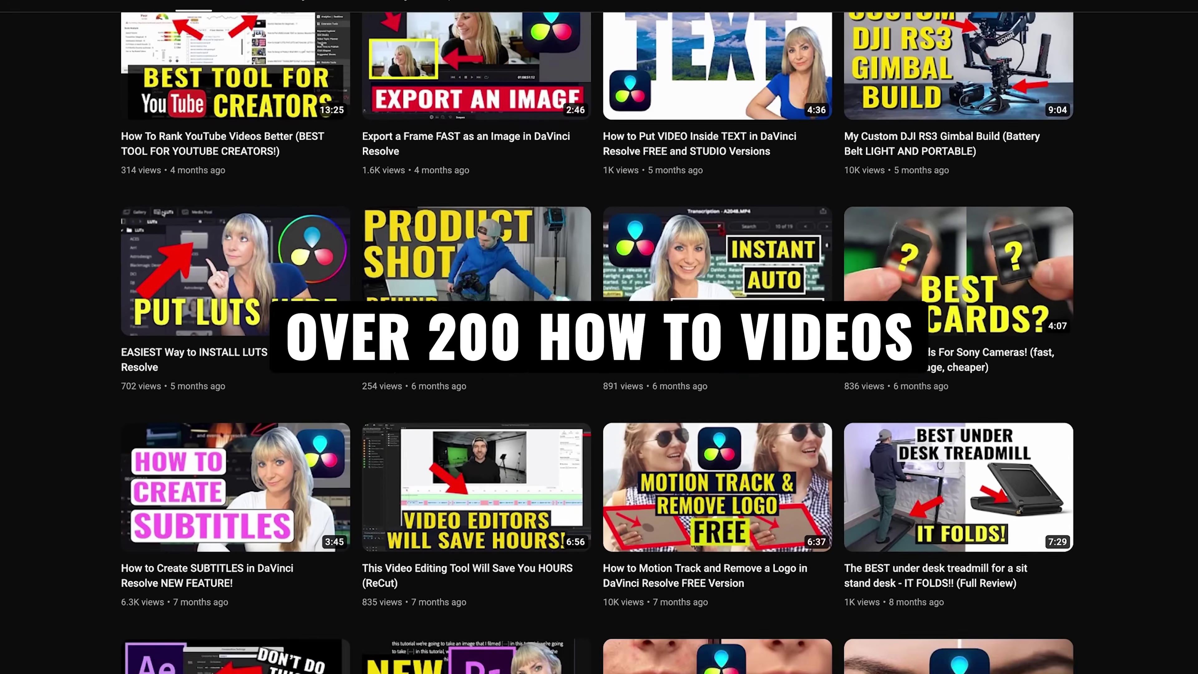
{"action": "scroll", "coordinate": [599, 336], "scroll_direction": "down", "scroll_amount": 4}
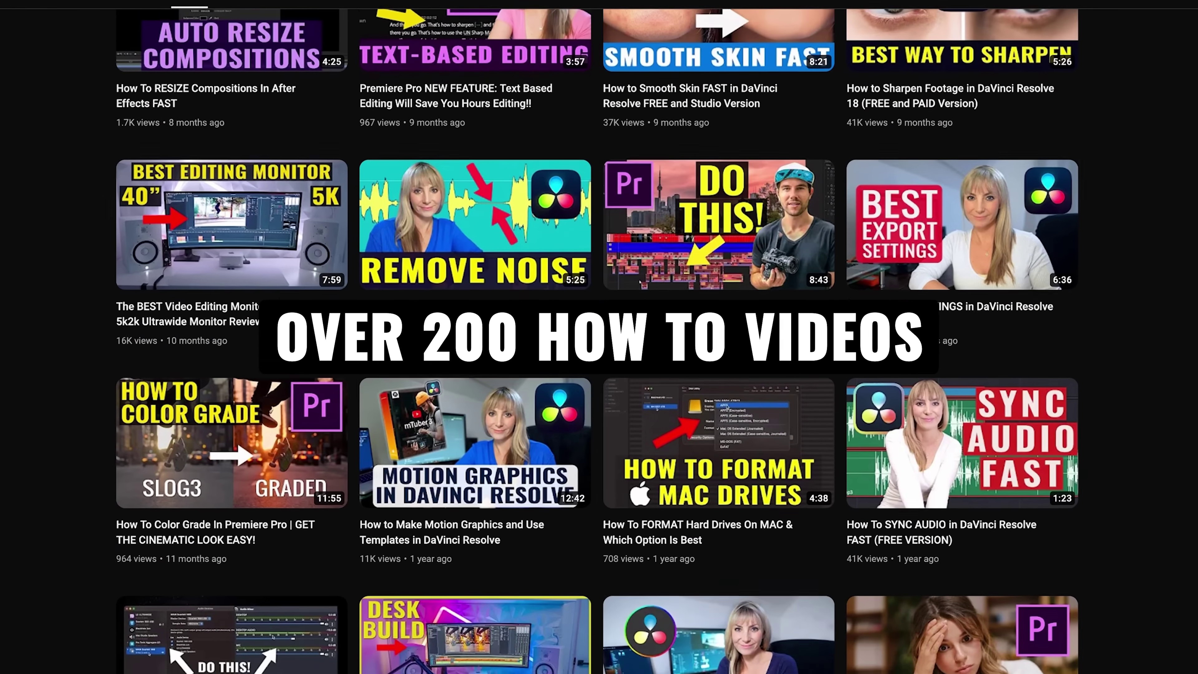
{"action": "scroll", "coordinate": [598, 336], "scroll_direction": "down", "scroll_amount": 14}
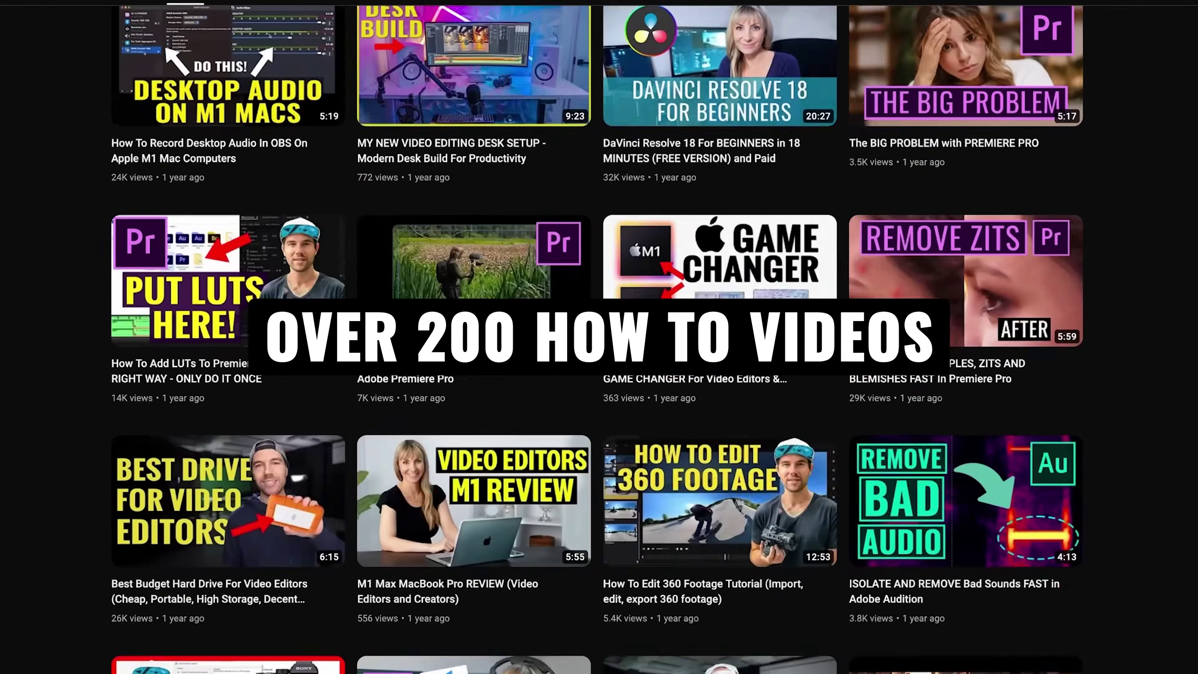